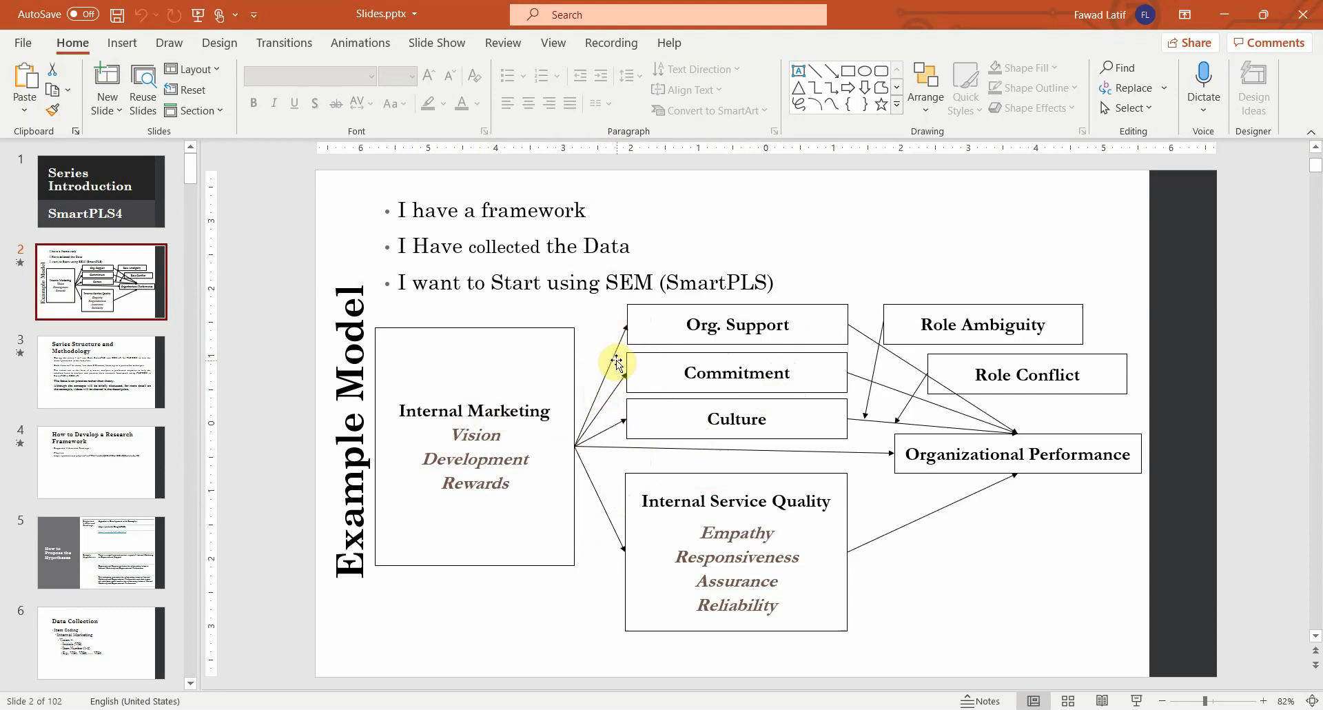
Review the framework's Org. Support, Commitment, Culture, Internal Marketing and Organizational Performance constructs on slide 2
click(616, 361)
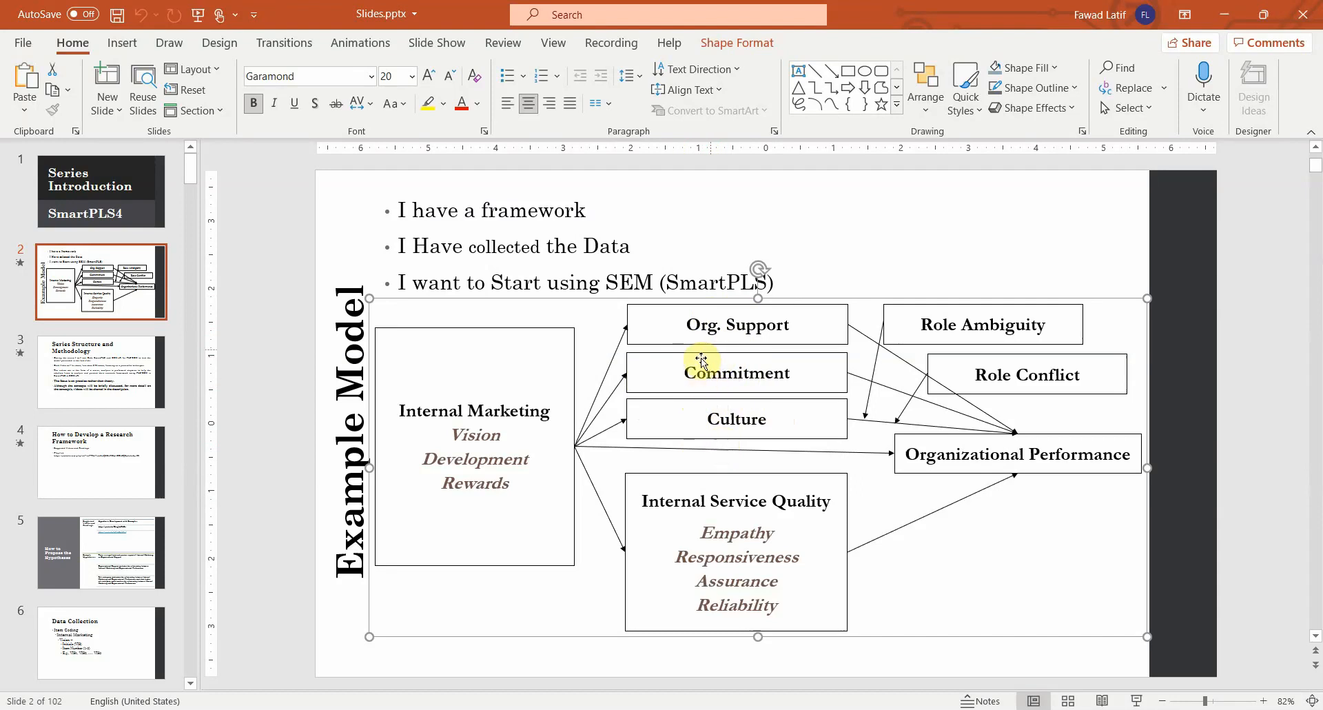
click(730, 329)
click(713, 370)
click(717, 417)
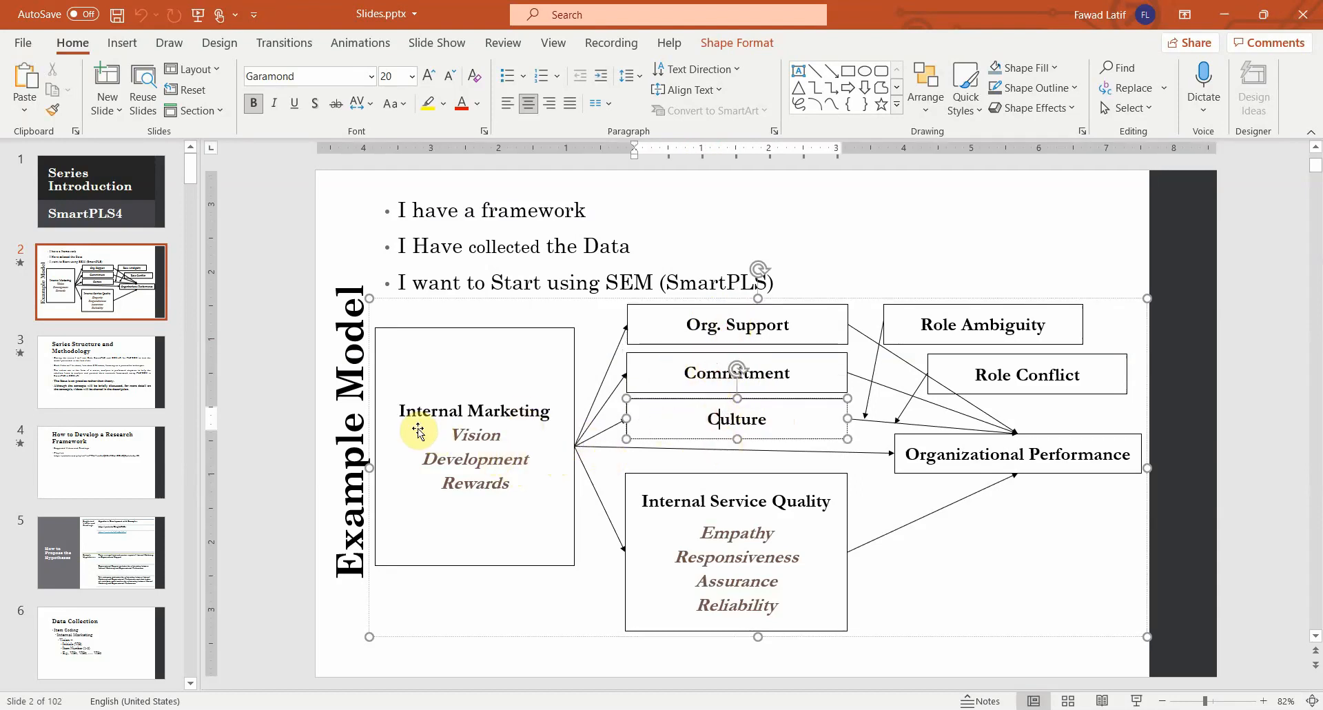
click(399, 411)
click(919, 454)
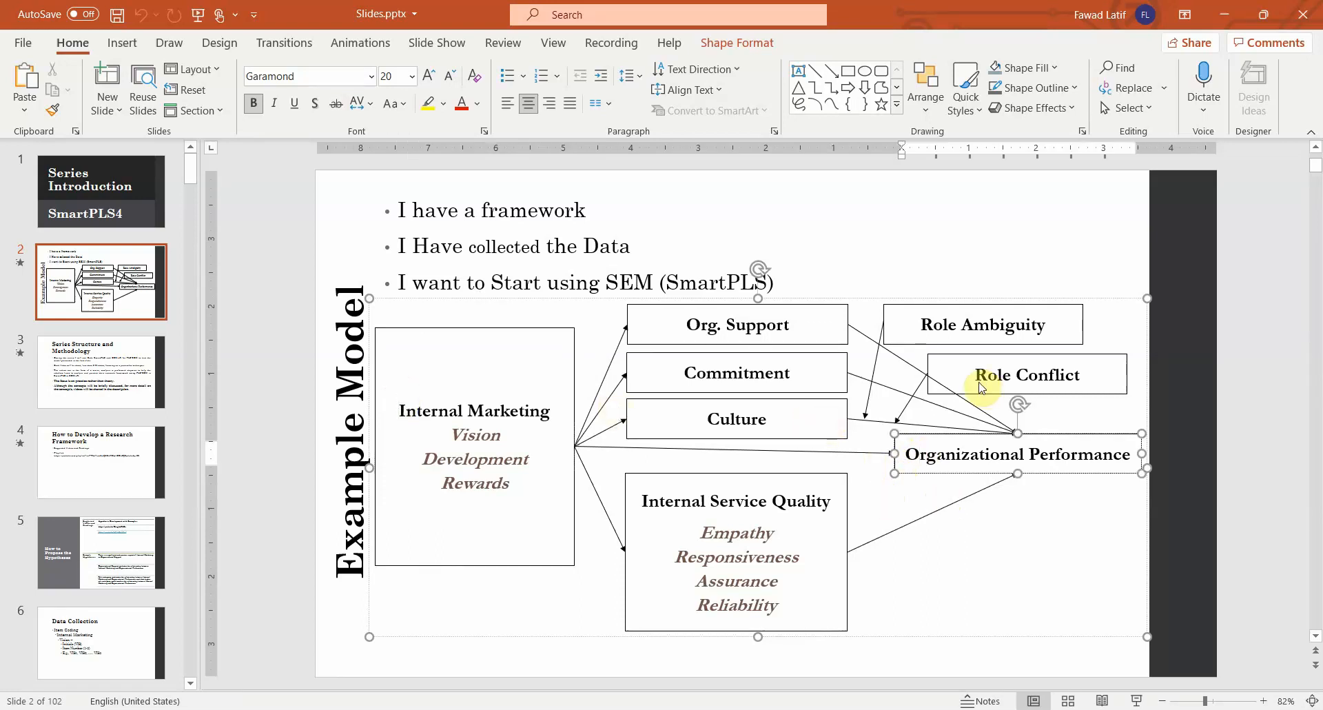
click(1068, 658)
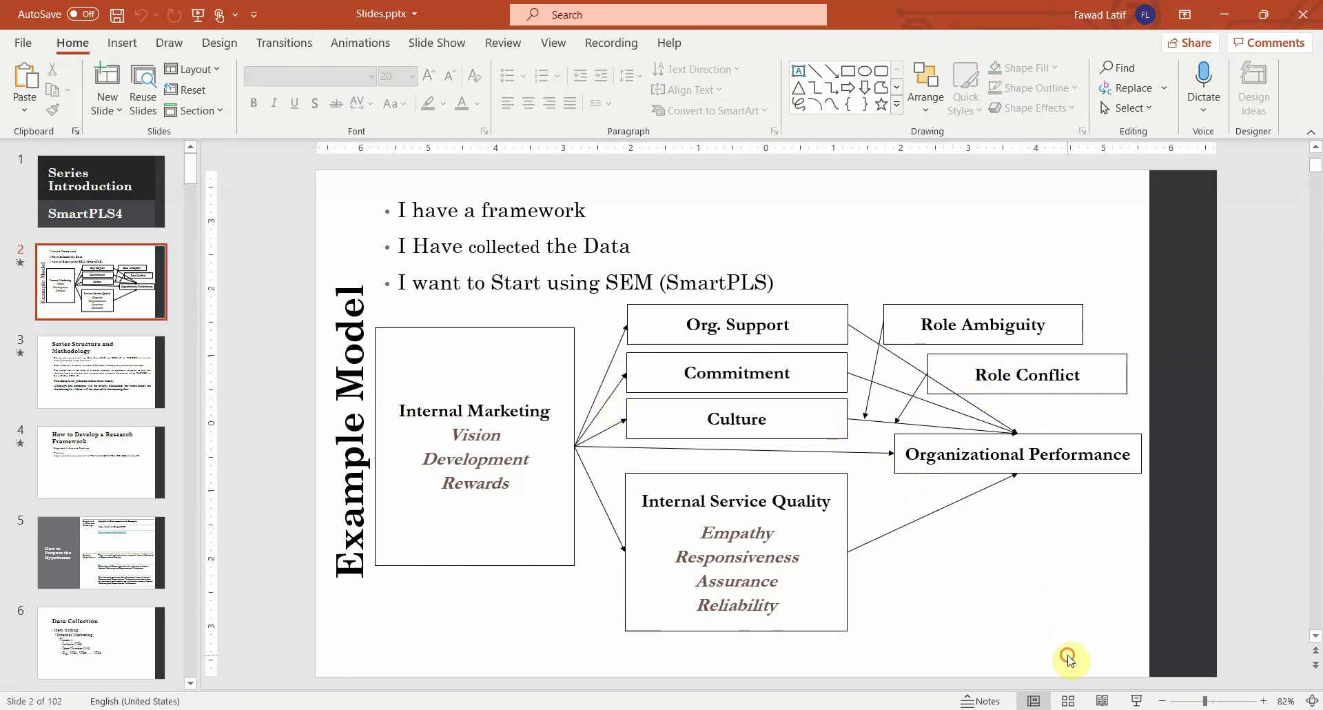
Point out the Role Conflict moderator acting between Culture and Organizational Performance
click(953, 310)
click(990, 354)
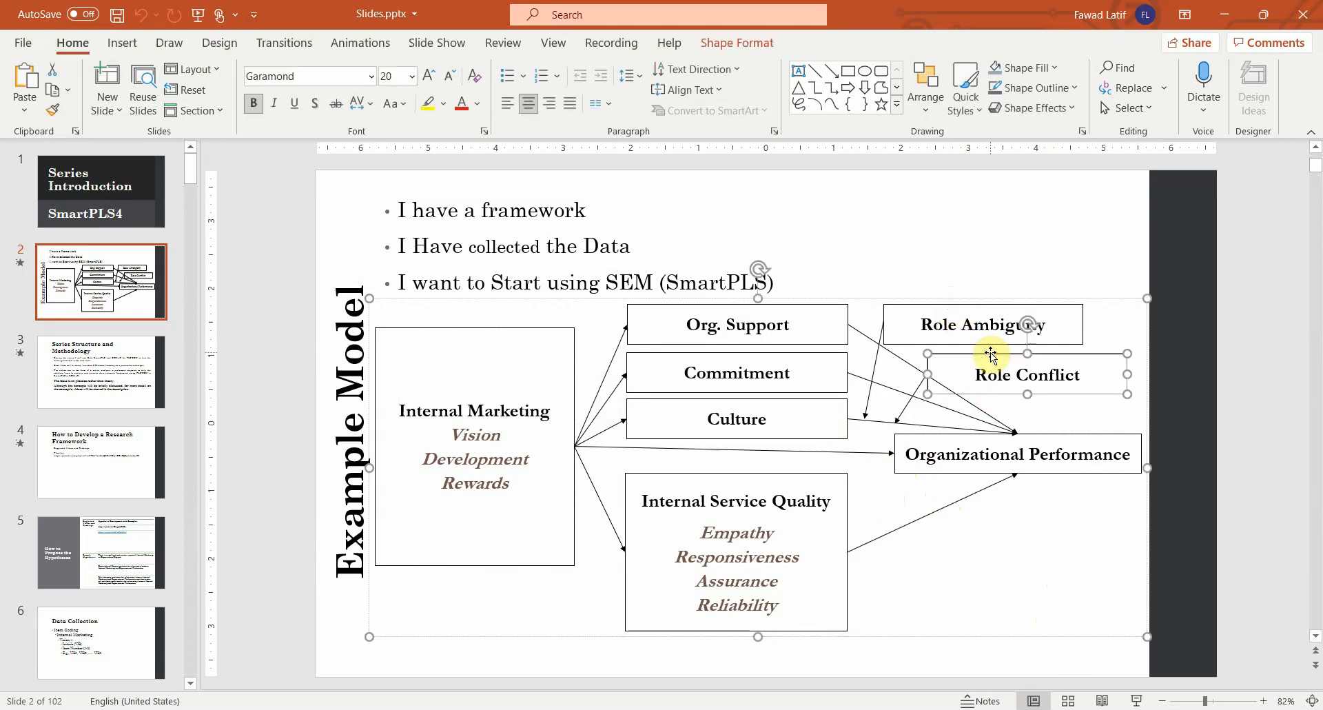
click(799, 429)
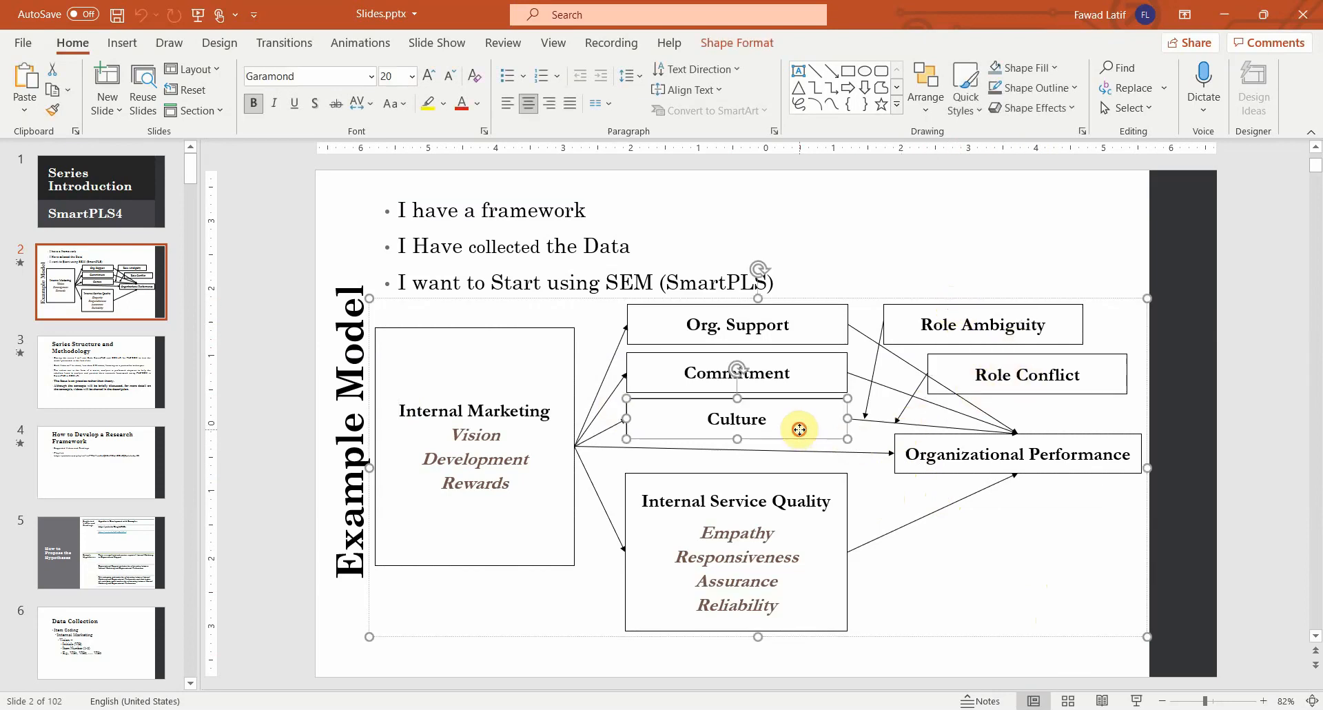
click(959, 459)
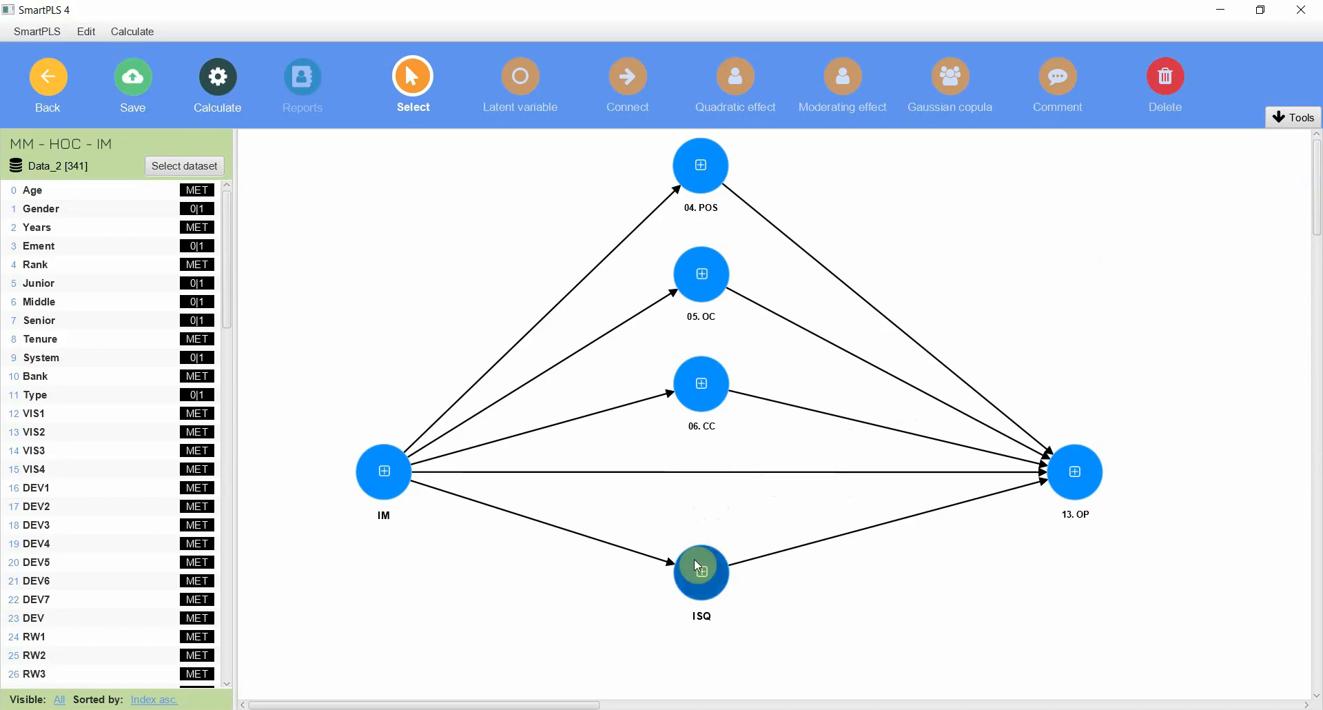
Move the ISQ construct lower and briefly highlight the POS, OC and CC mediators
drag(696, 589, 696, 637)
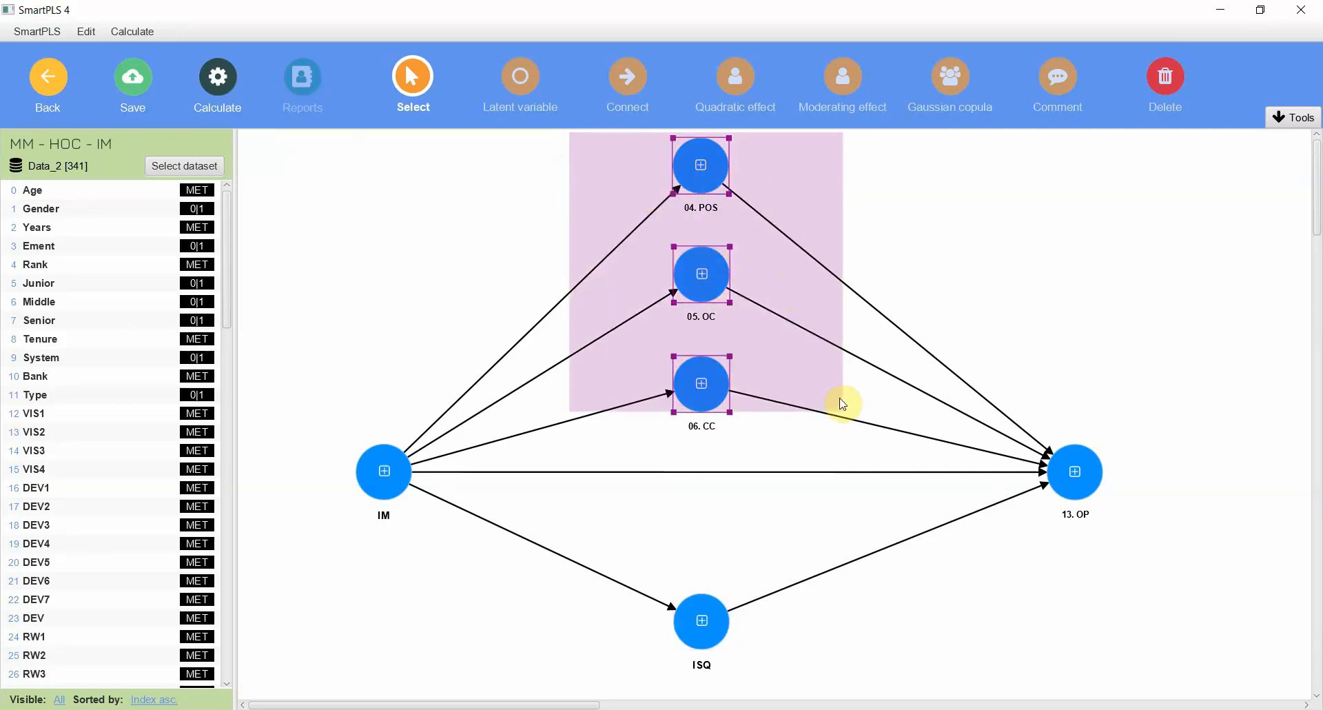
drag(573, 138, 850, 439)
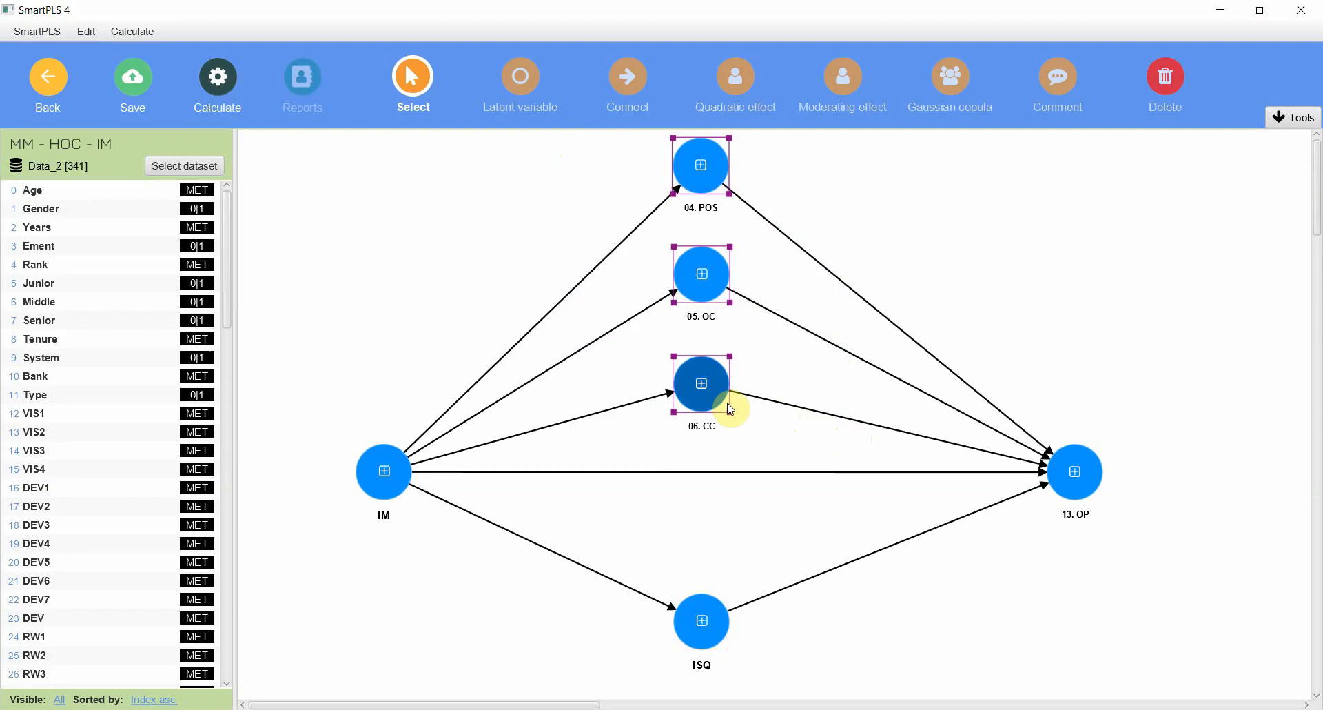
click(597, 131)
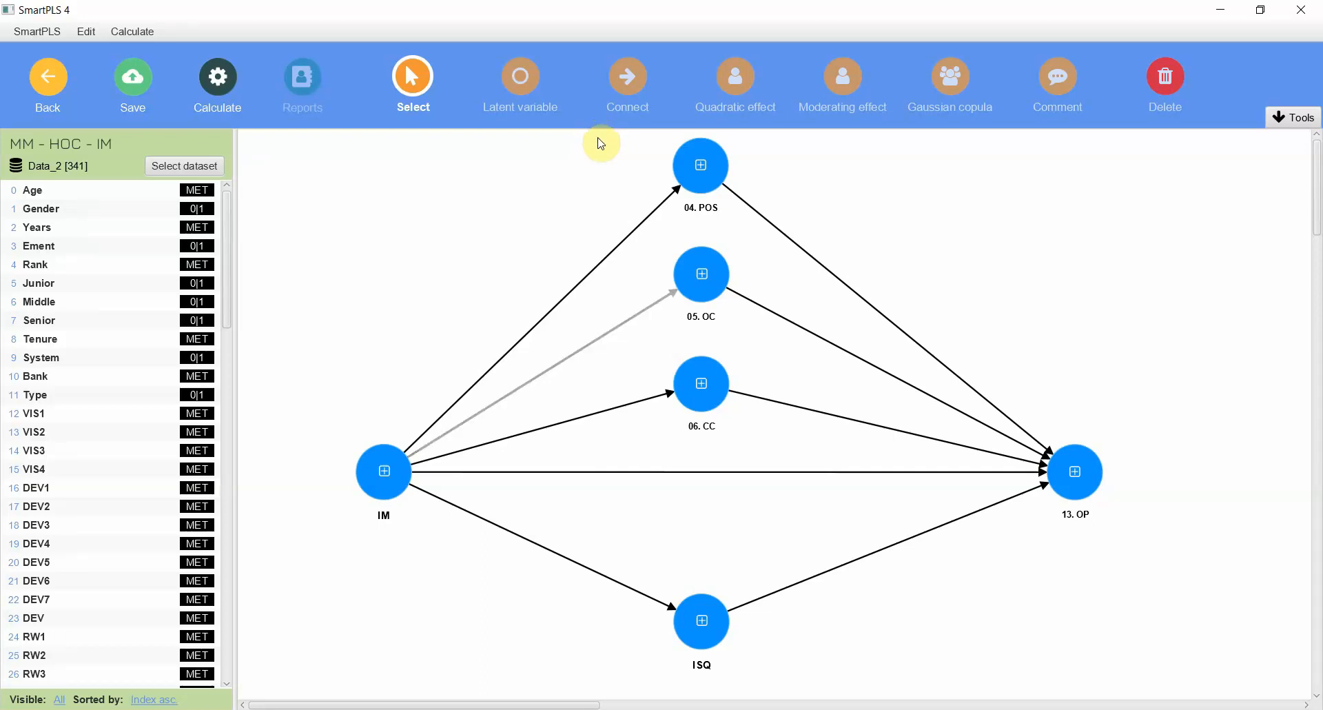
Walk through the POS→OP and IM→POS paths, leaving nothing selected
click(752, 207)
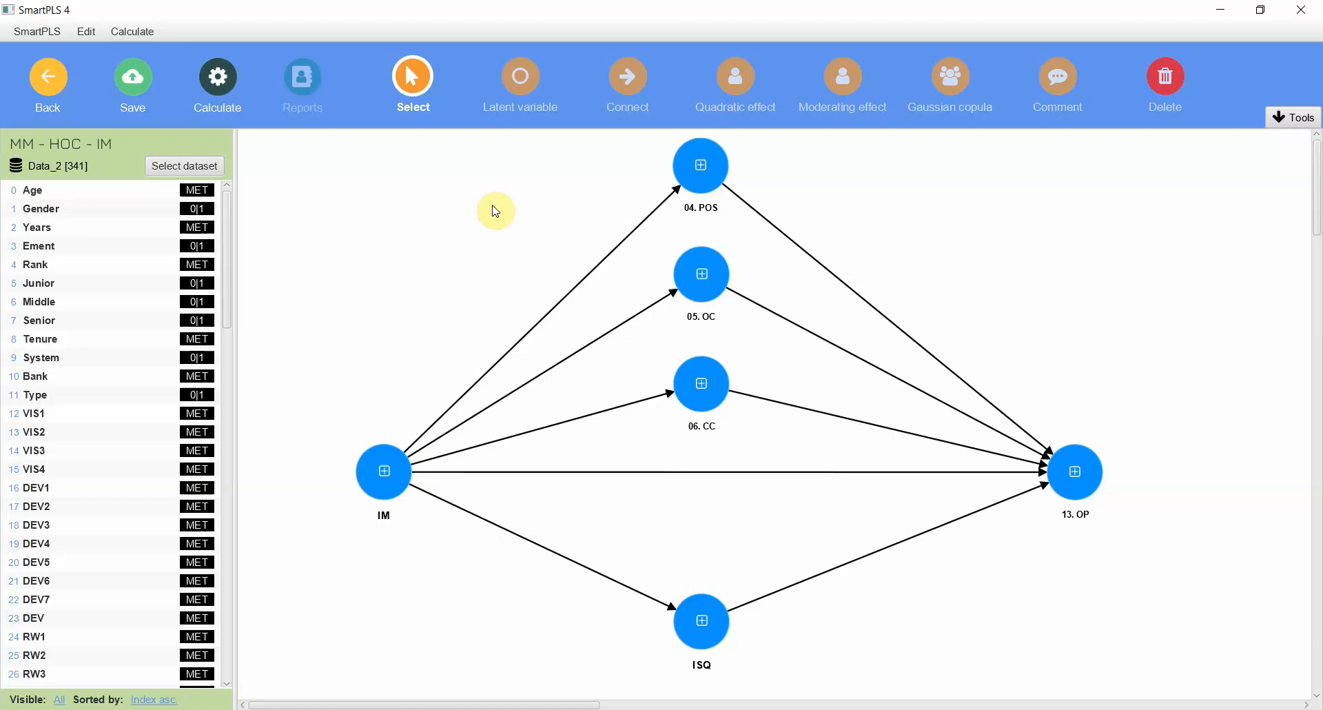
click(428, 215)
click(482, 379)
click(961, 251)
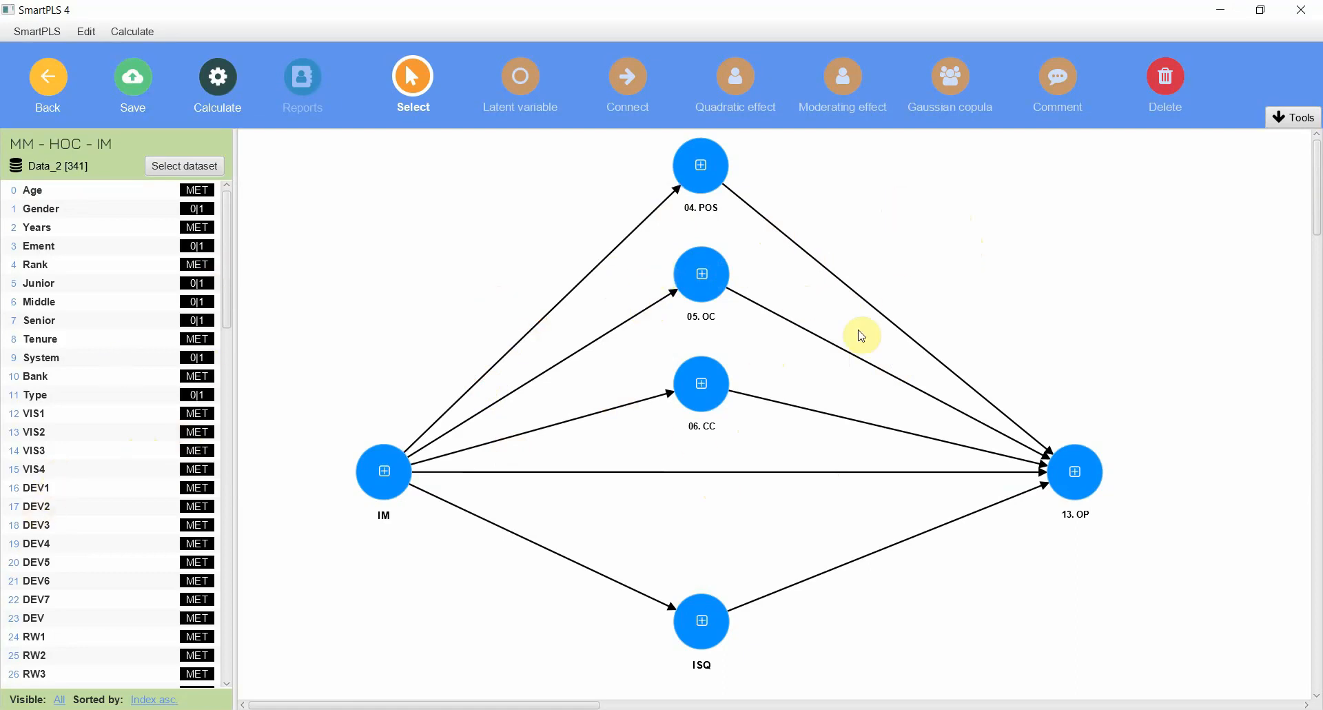
scroll(148, 400, down, 2)
scroll(148, 405, down, 3)
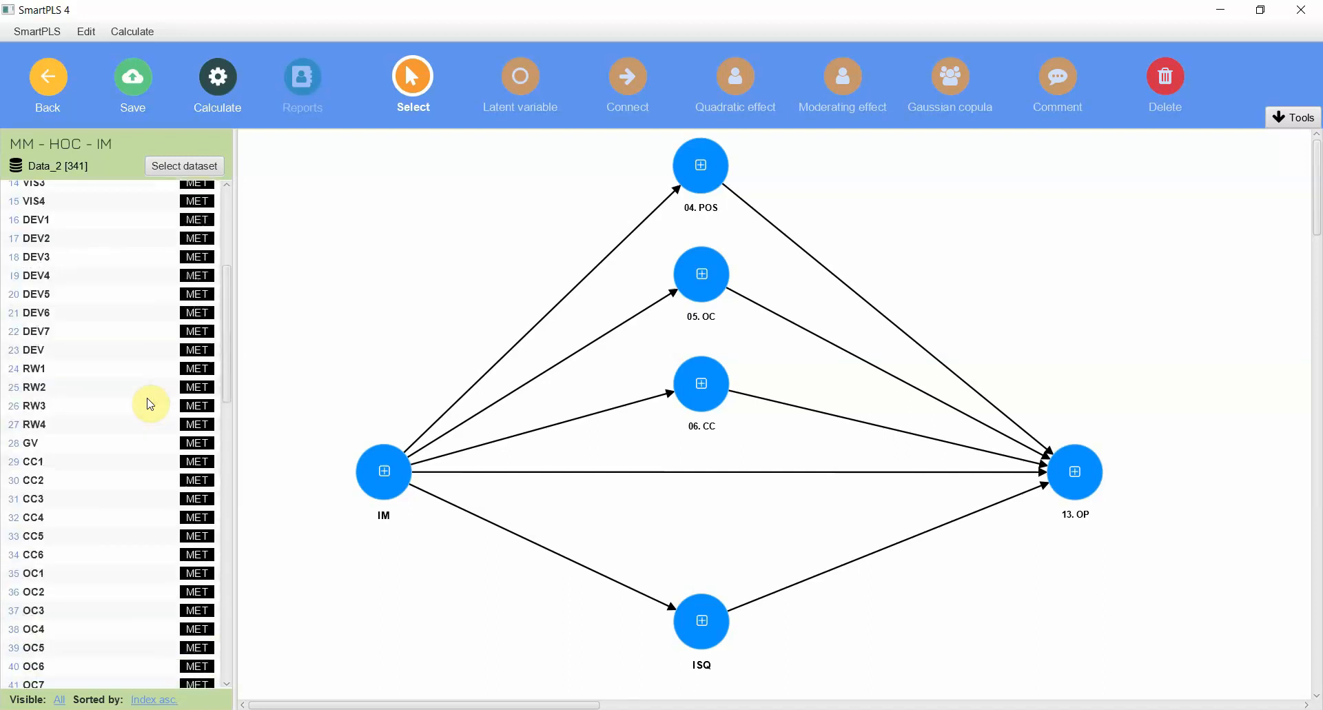
scroll(151, 404, down, 2)
scroll(151, 404, down, 4)
scroll(155, 396, down, 1)
scroll(155, 400, down, 2)
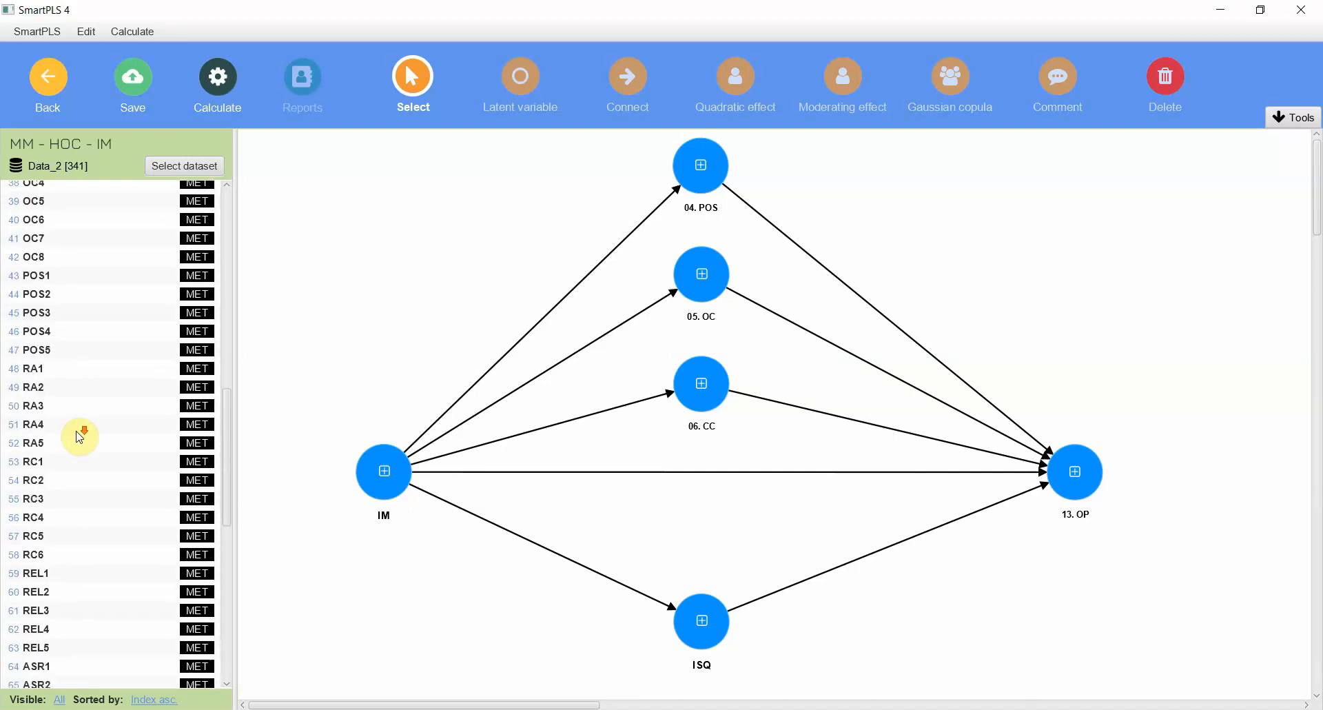
Create the RA construct from indicators RA1–RA5
click(64, 369)
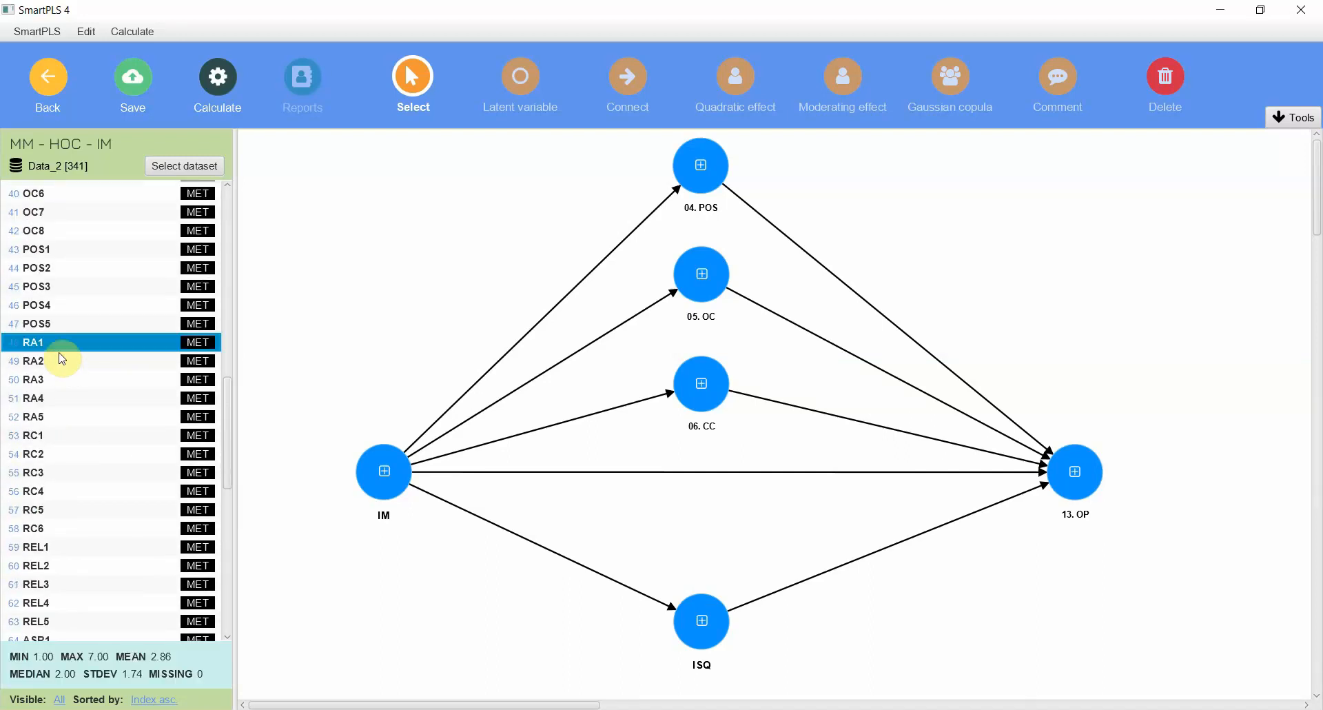
shift+click(74, 418)
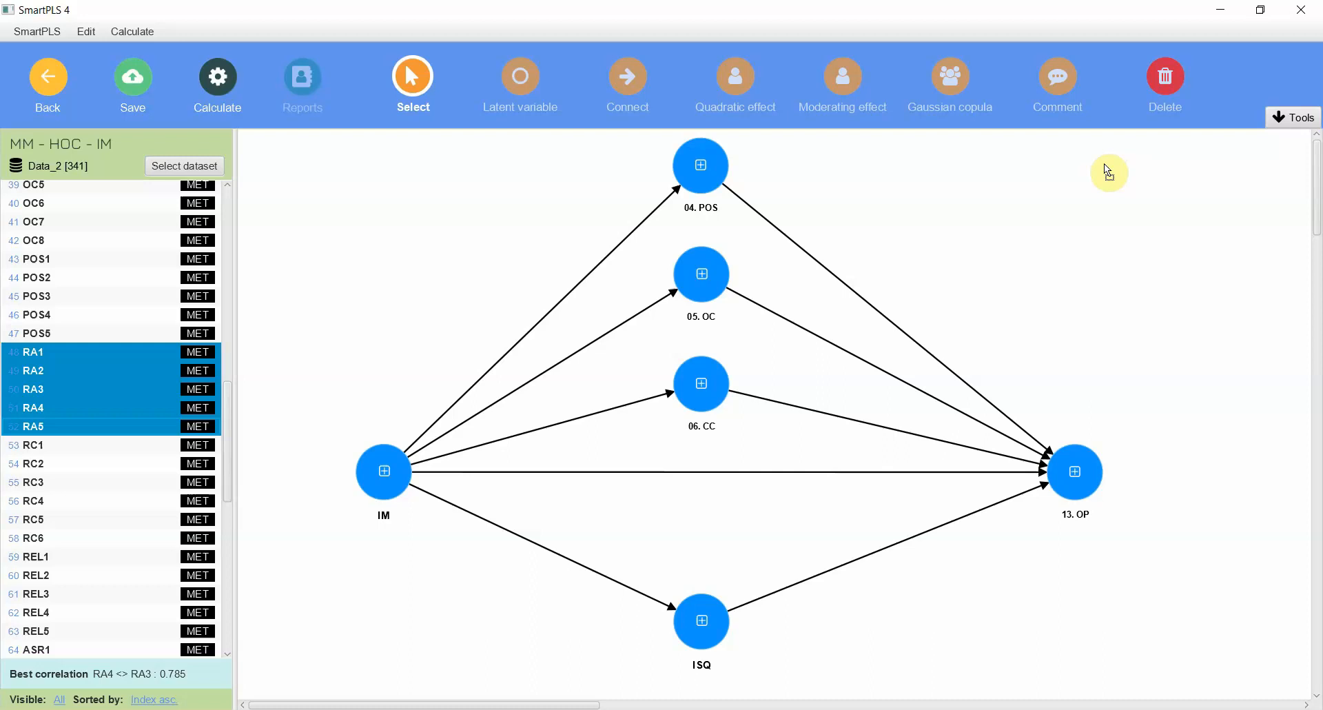
drag(1104, 163, 1103, 163)
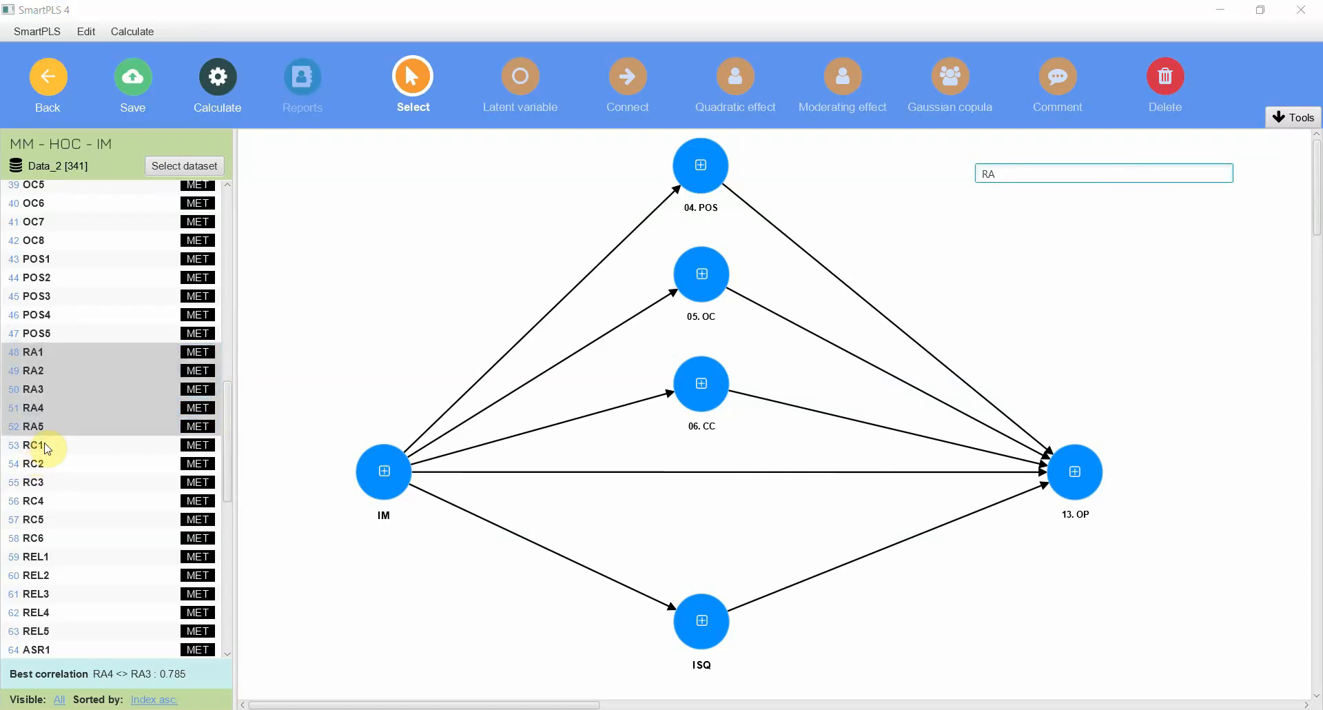
key(Return)
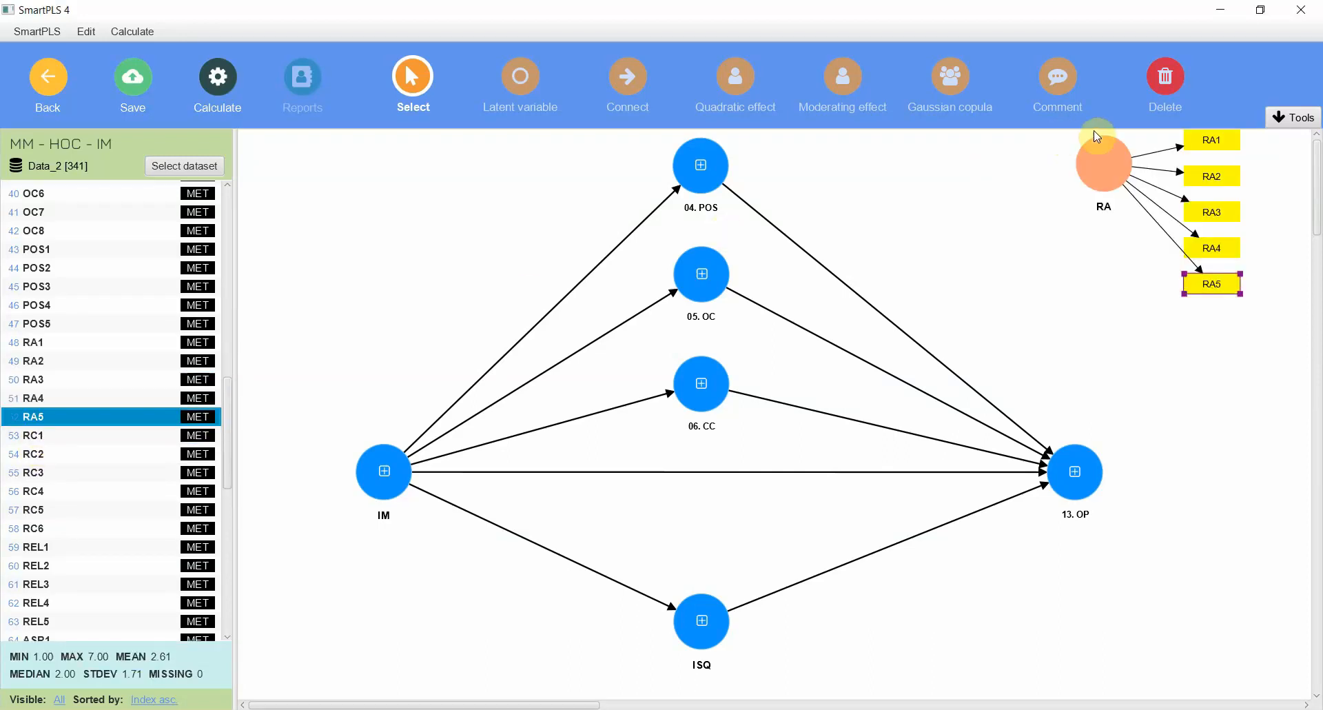
Create the RC construct from indicators RC1–RC6
click(104, 435)
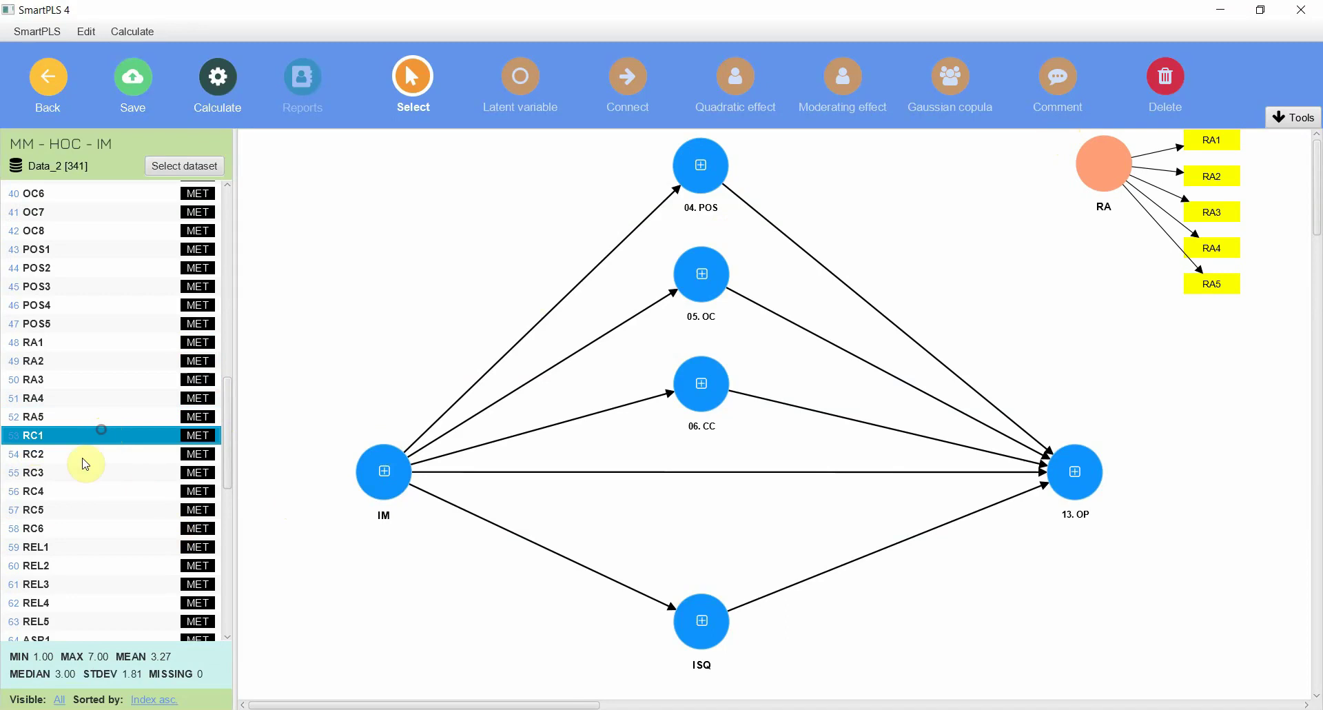
shift+click(50, 524)
drag(1068, 285, 1068, 285)
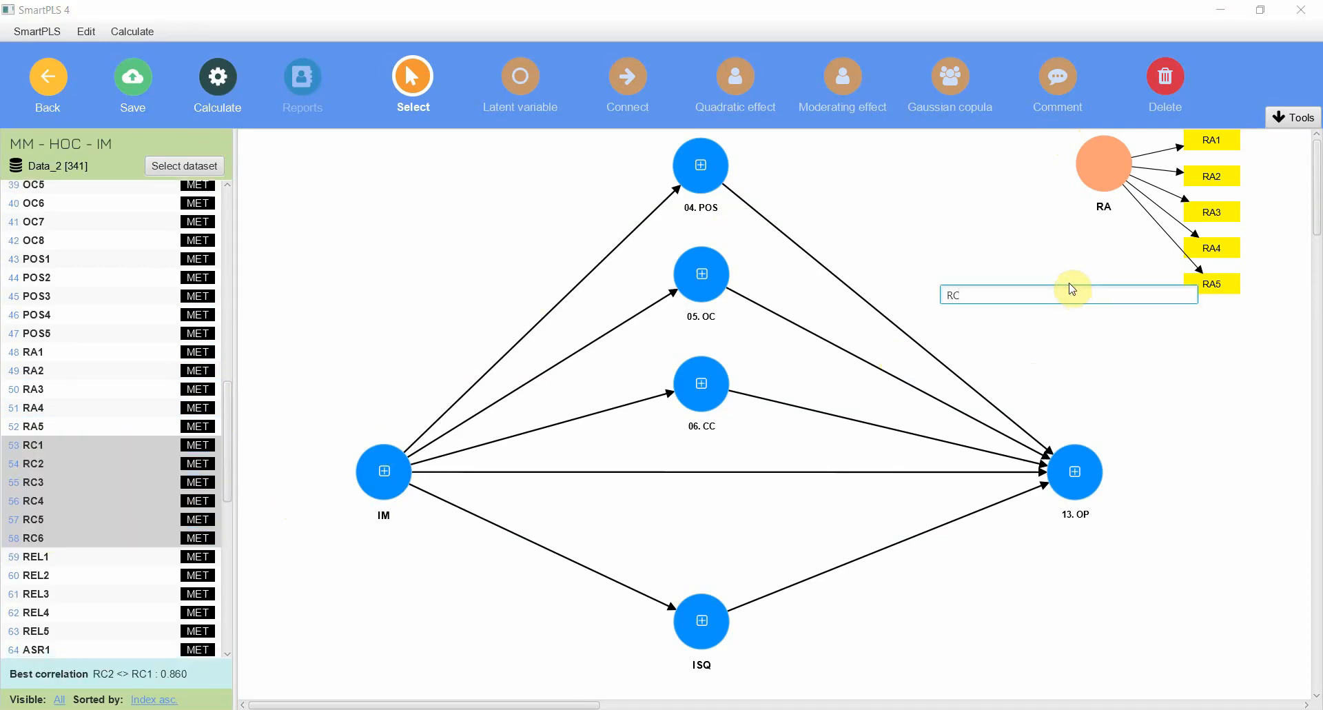
key(Return)
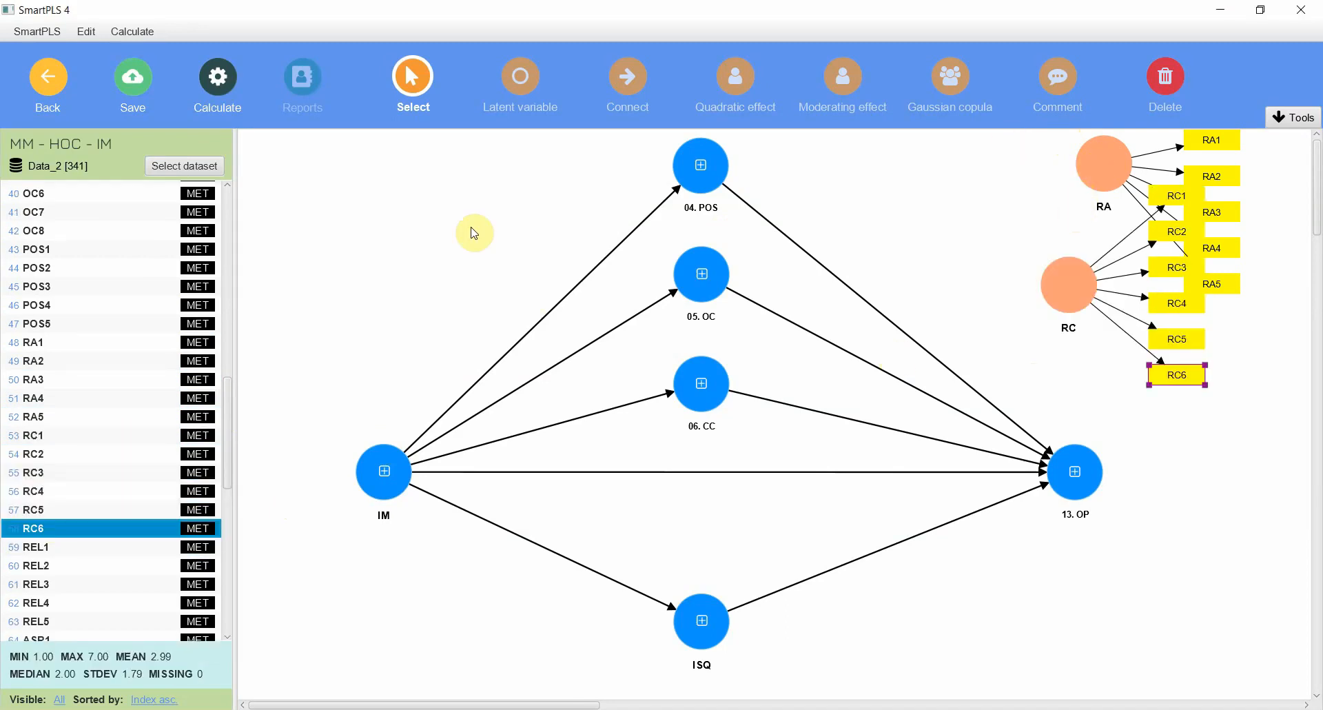
Shift the main model's constructs and OP to the left to make room
drag(251, 133, 809, 383)
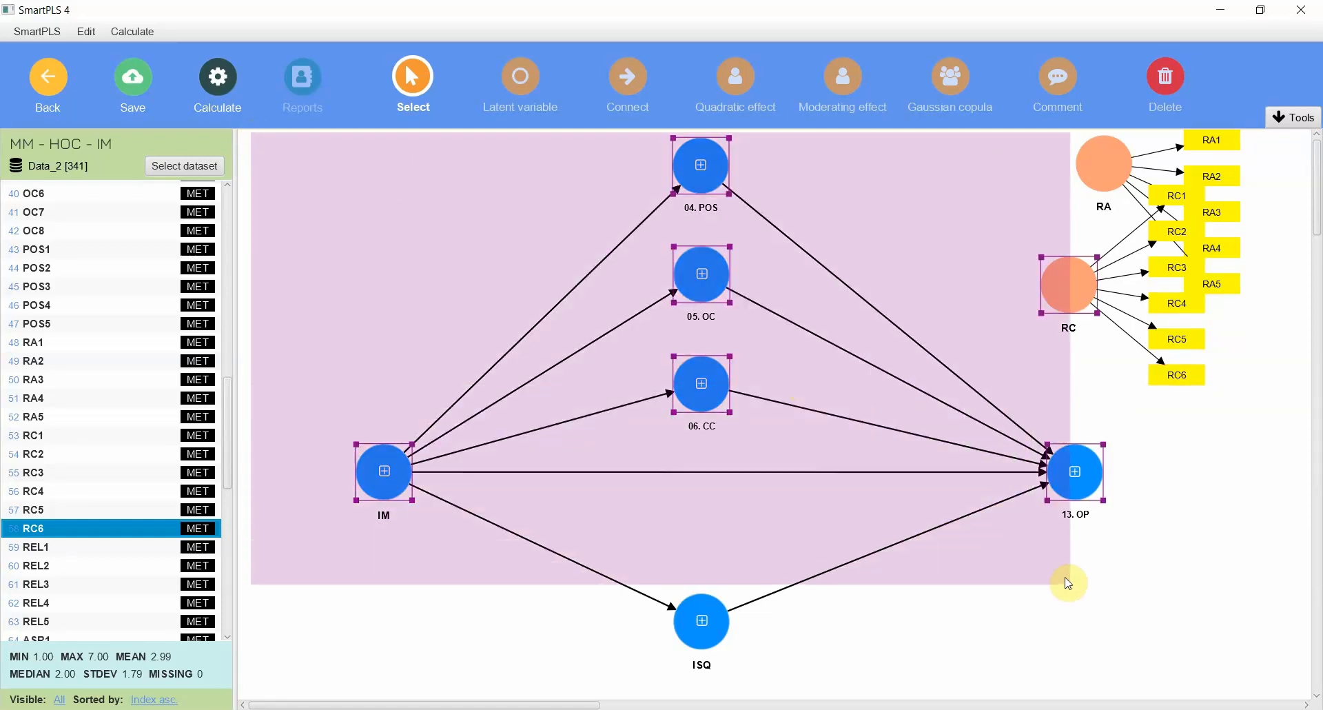
drag(396, 174, 994, 650)
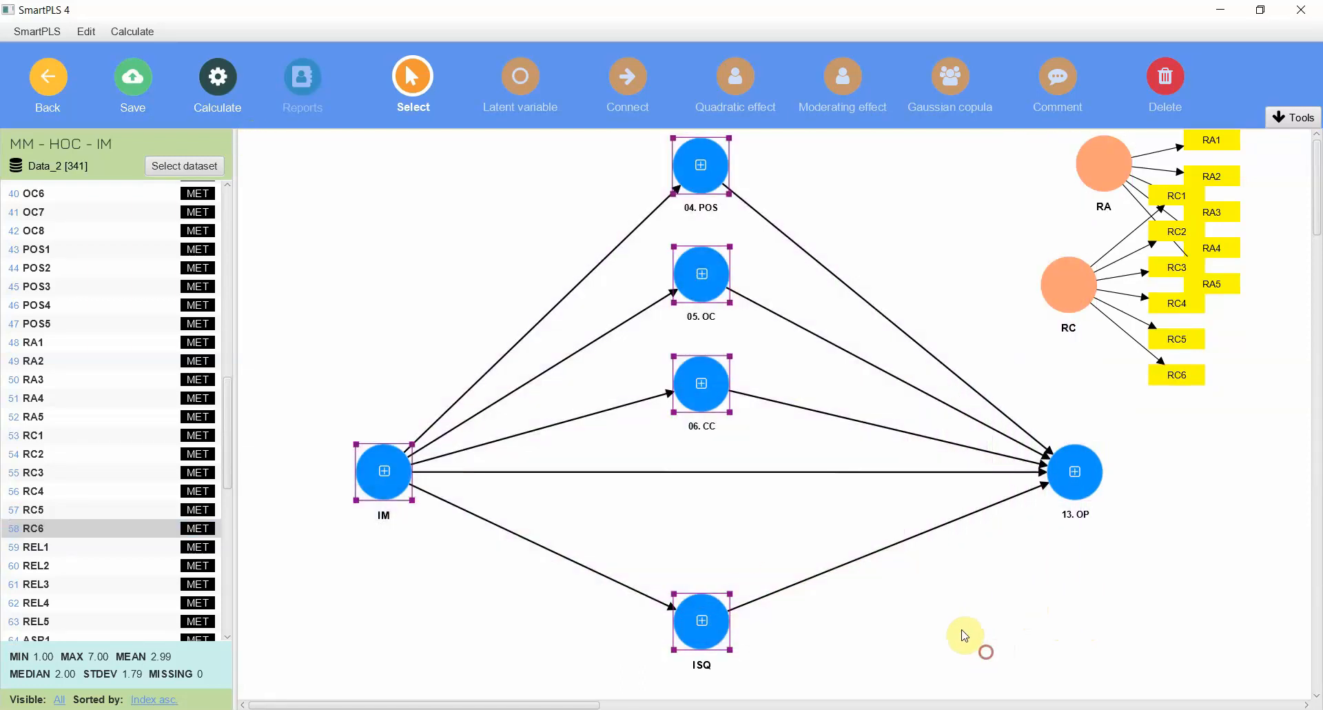
mouse_move(391, 478)
mouse_down()
mouse_move(317, 466)
mouse_move(300, 479)
mouse_up()
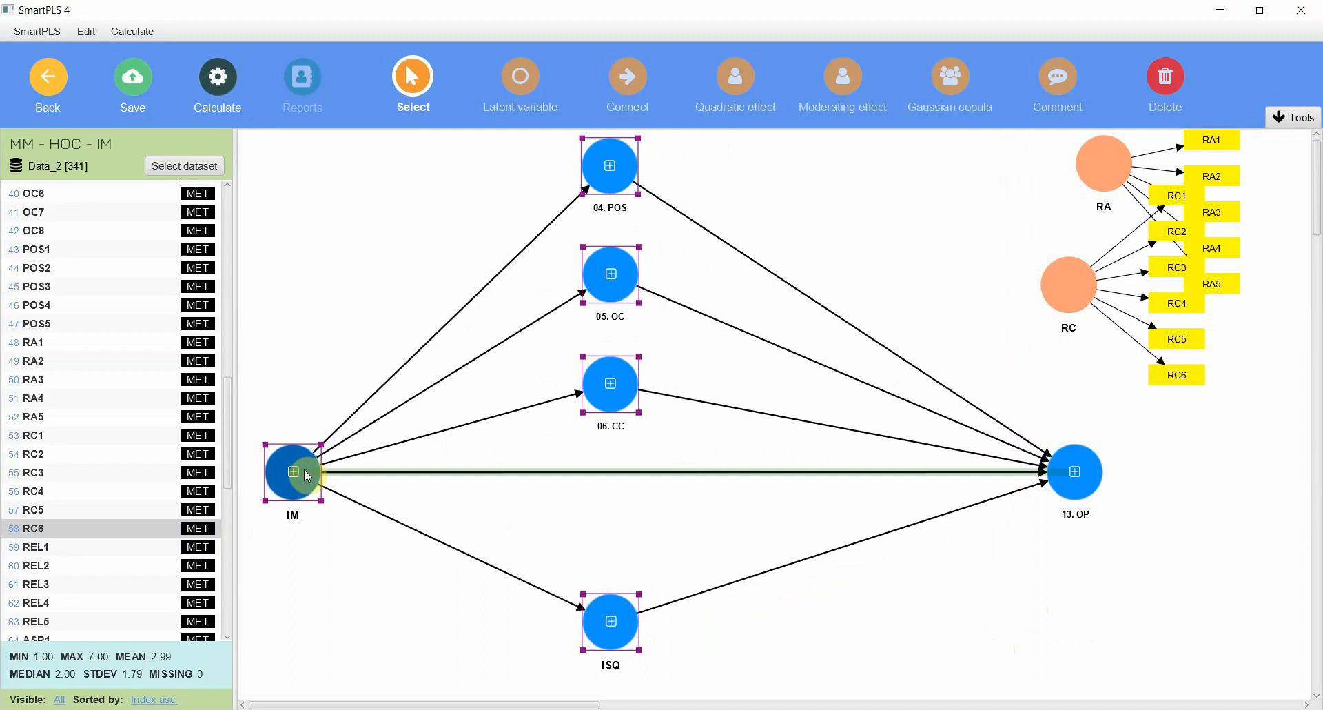
click(1057, 479)
mouse_move(1057, 479)
mouse_down()
mouse_move(832, 466)
mouse_move(879, 466)
mouse_up()
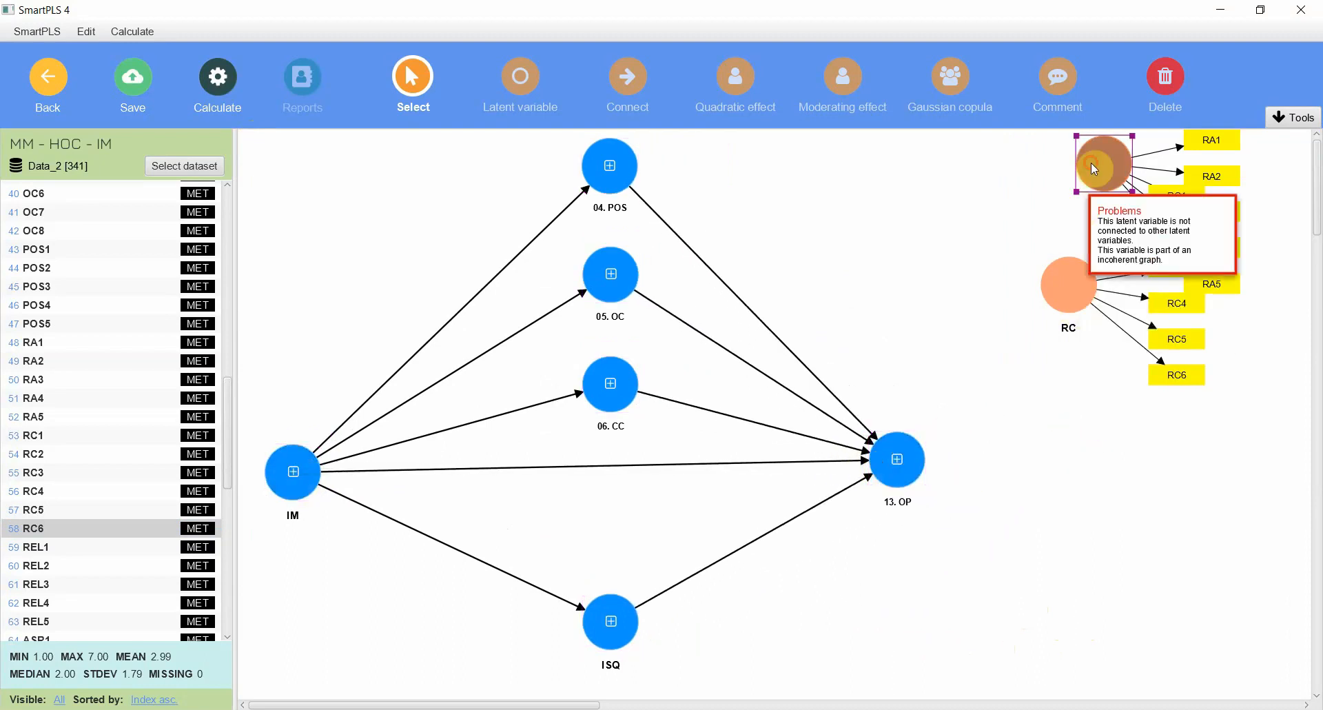
Place RA and RC beside the model and hide all constructs' indicators
drag(1104, 162, 816, 186)
click(1068, 299)
drag(1068, 299, 1066, 390)
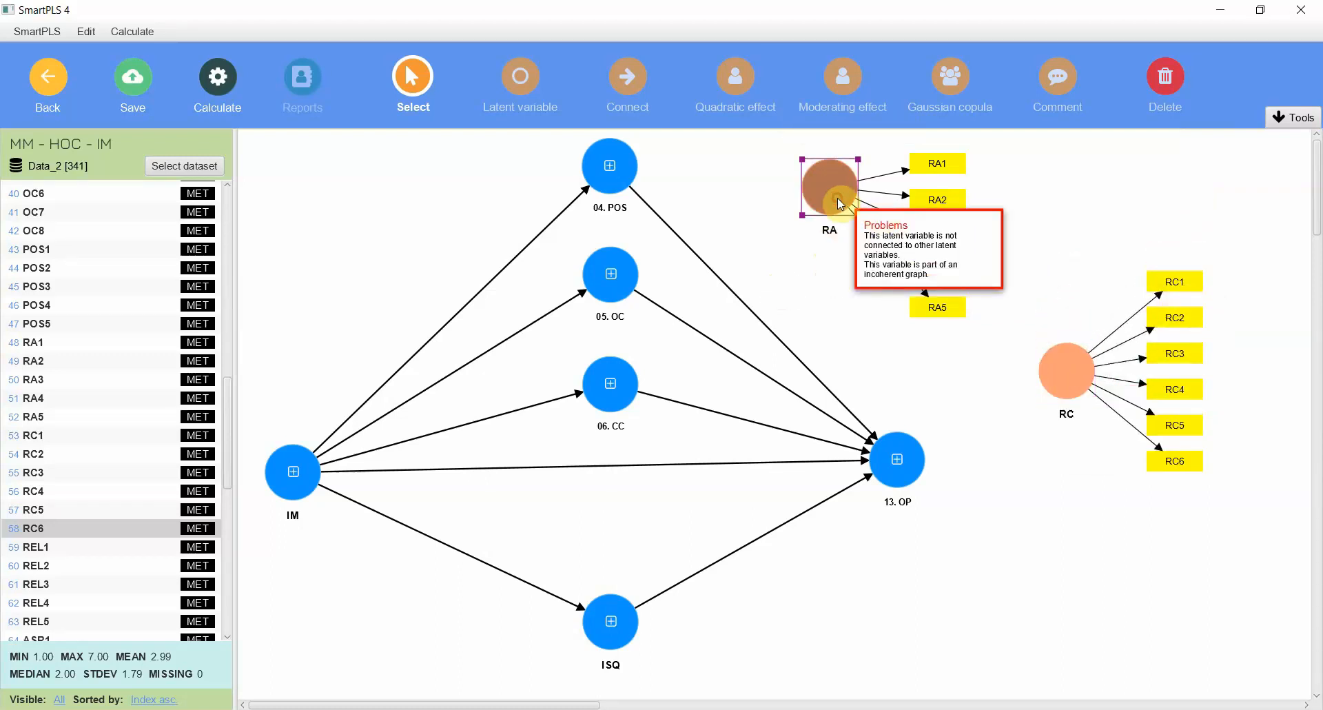
key(ctrl+a)
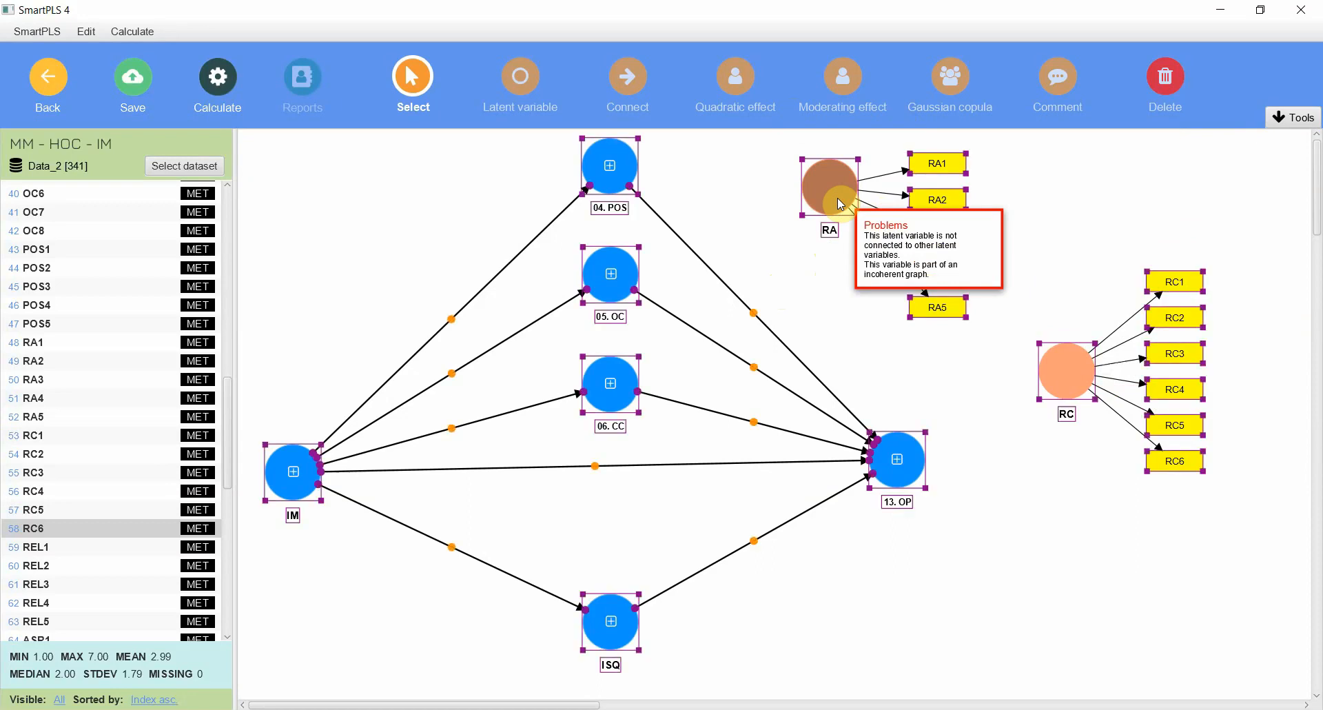
key(ctrl+h)
click(1019, 153)
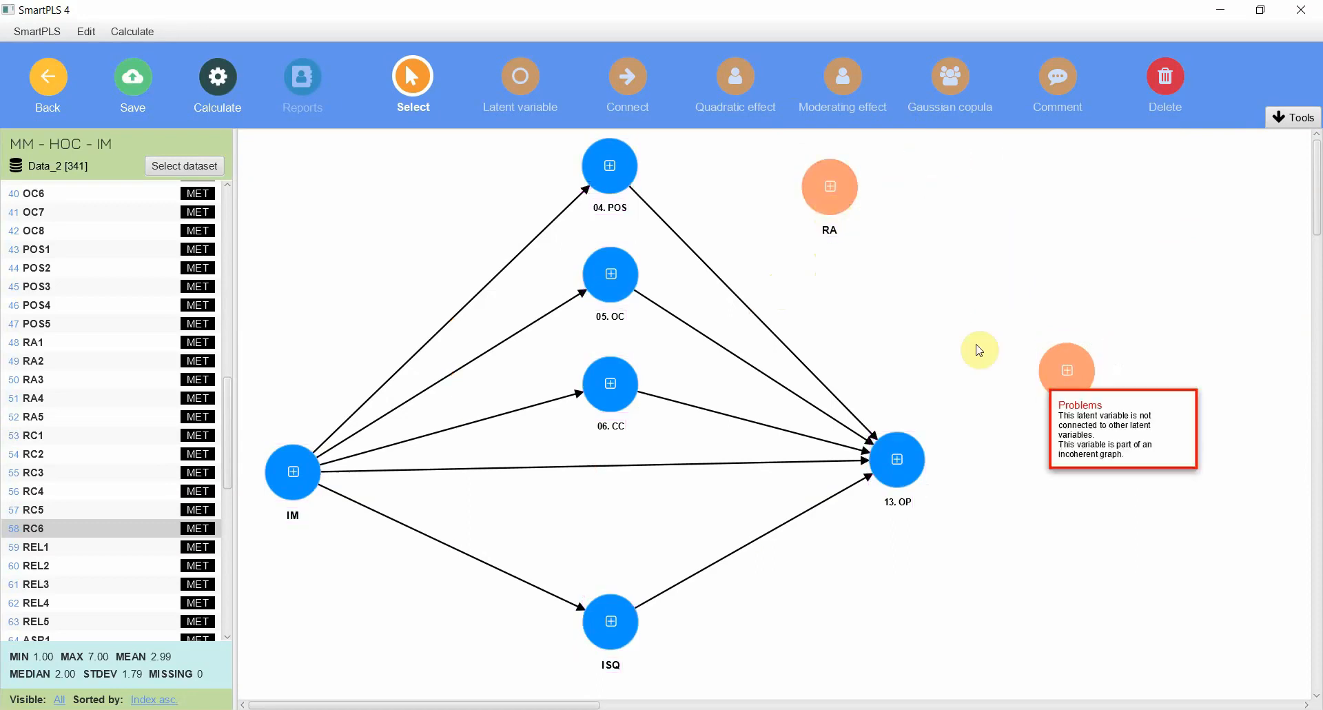
click(1071, 372)
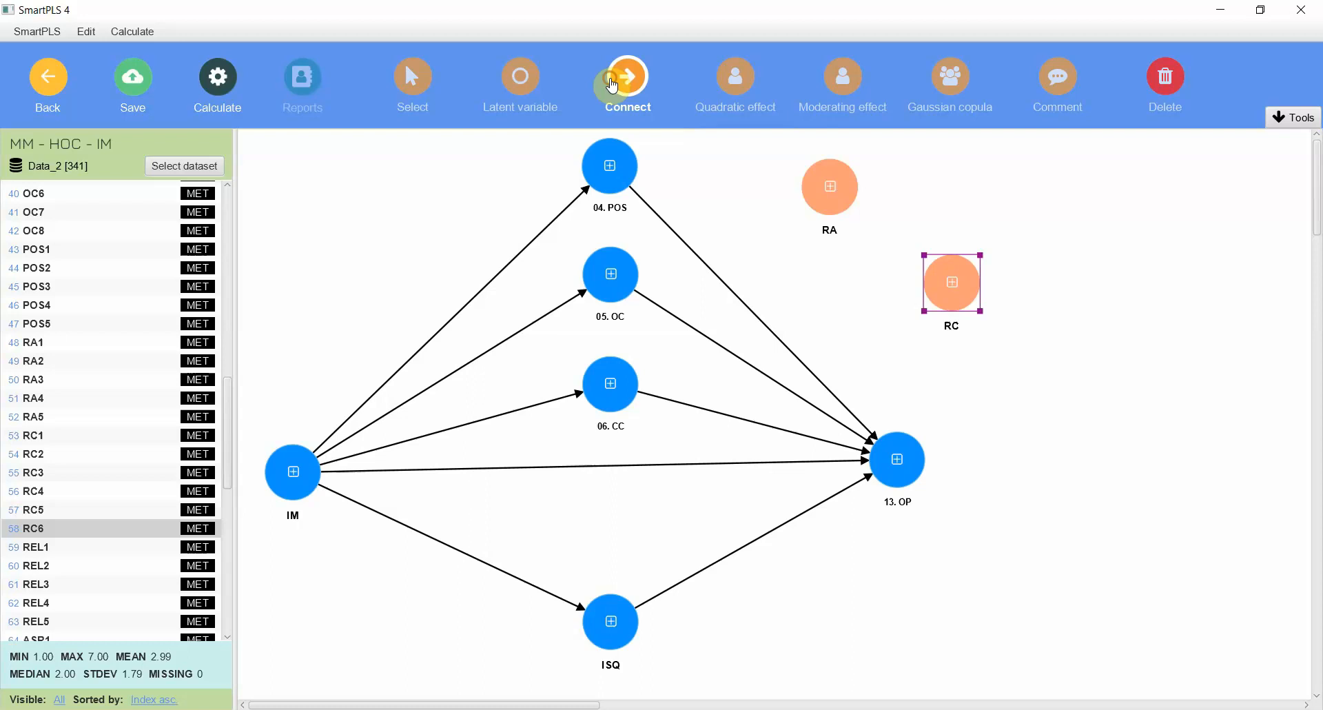
Add RA and RC as moderators of CC→OP with direct paths RA→OP and RC→OP
click(626, 78)
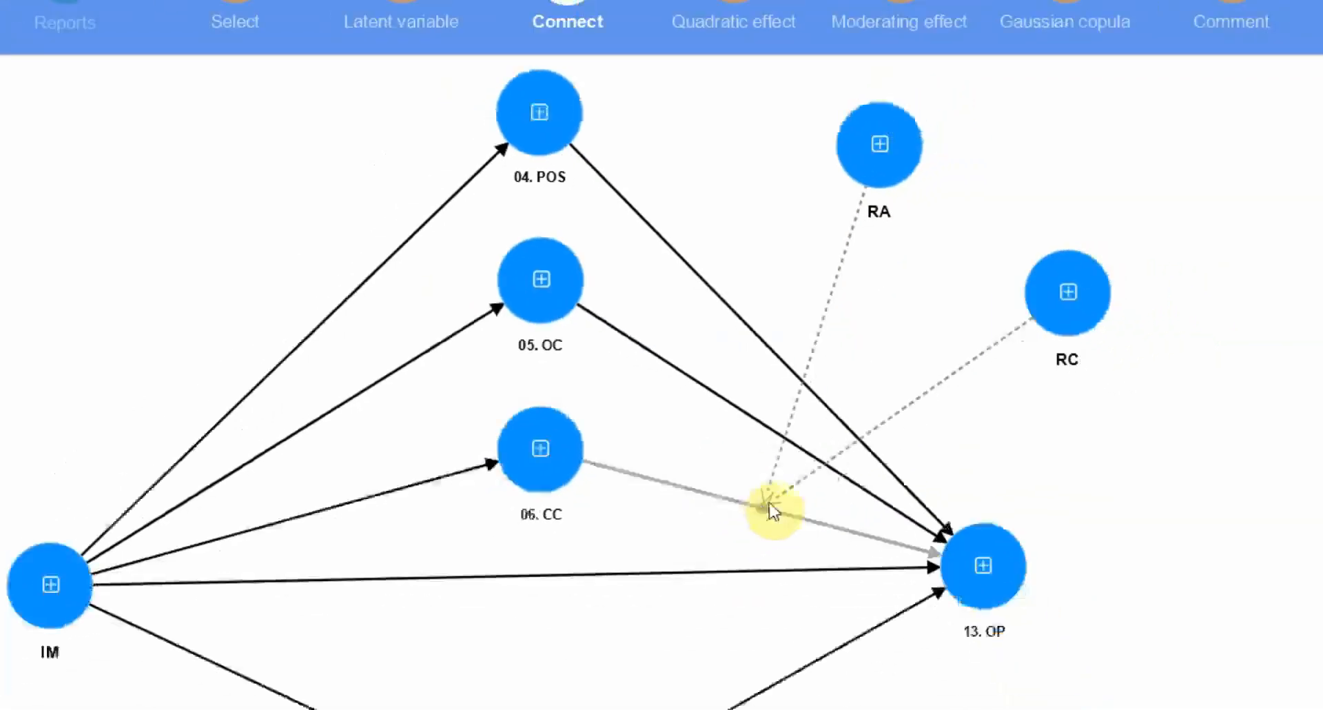
drag(829, 204, 897, 468)
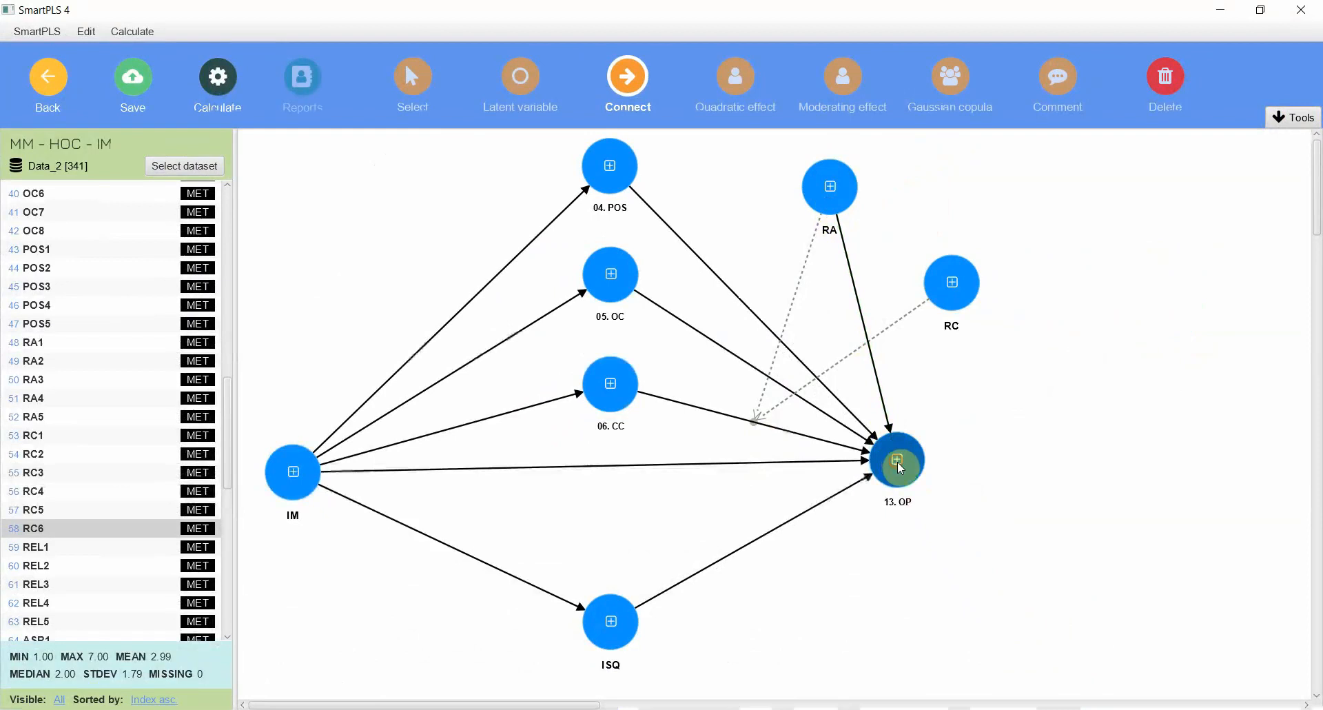
drag(950, 323, 907, 474)
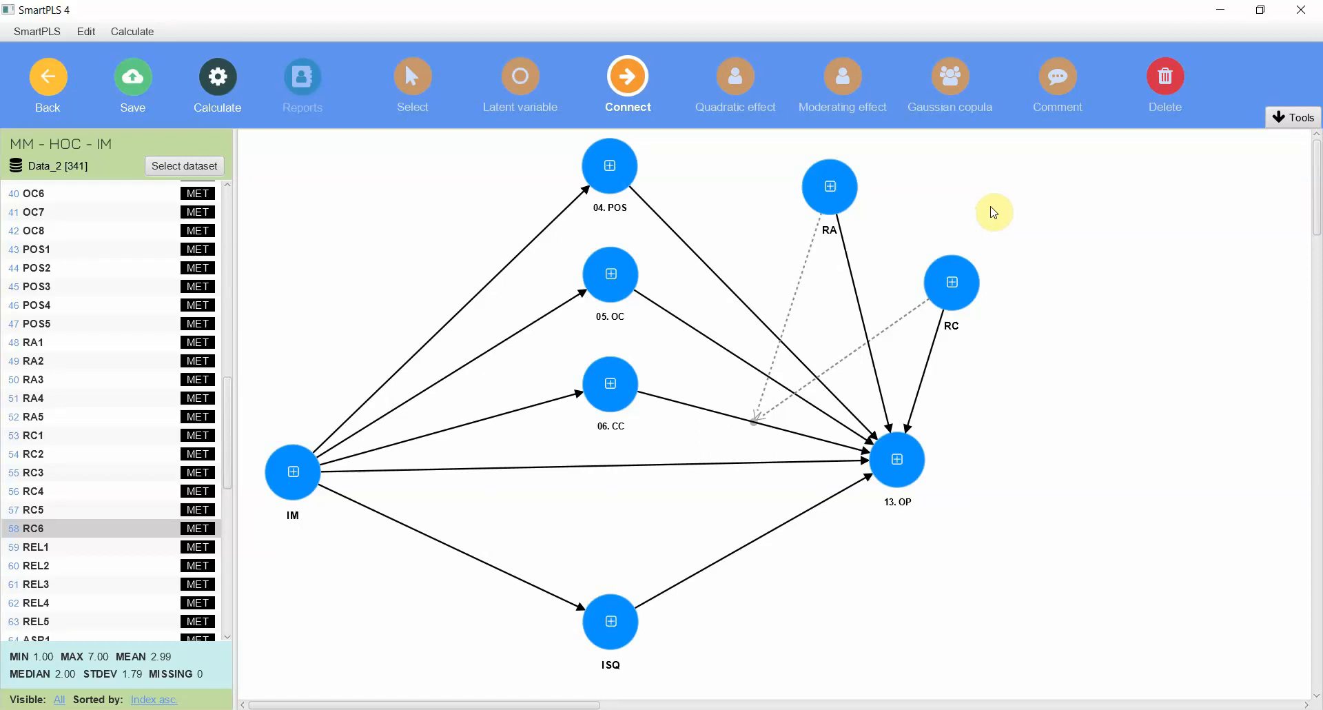
Start bootstrapping from Calculate and select the subsamples value 500 for editing
click(219, 74)
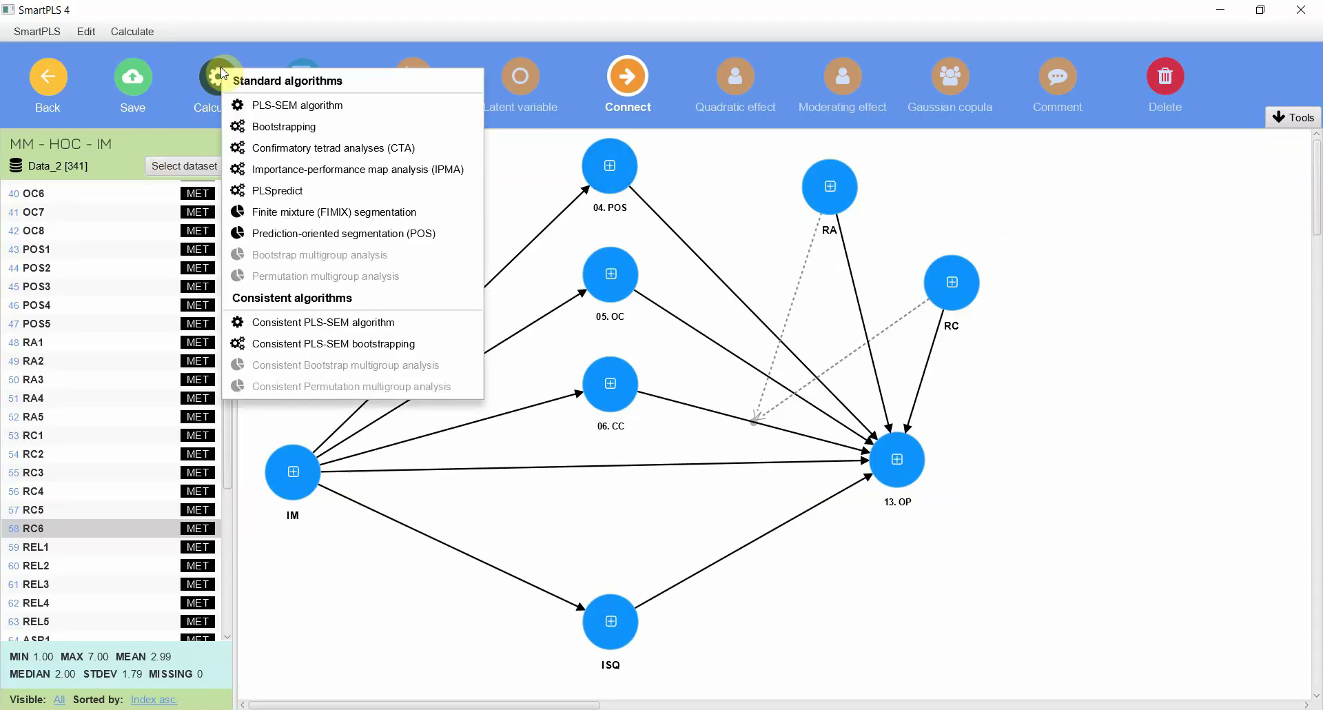
click(273, 126)
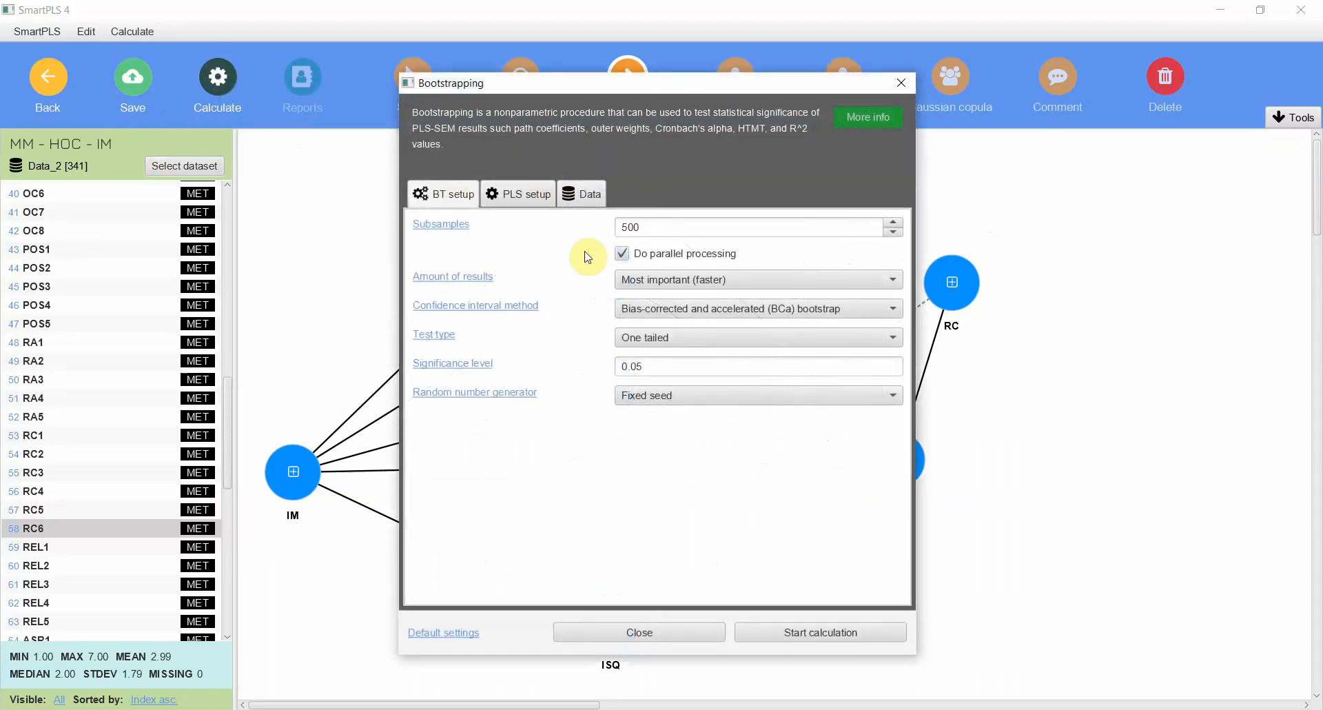
click(676, 229)
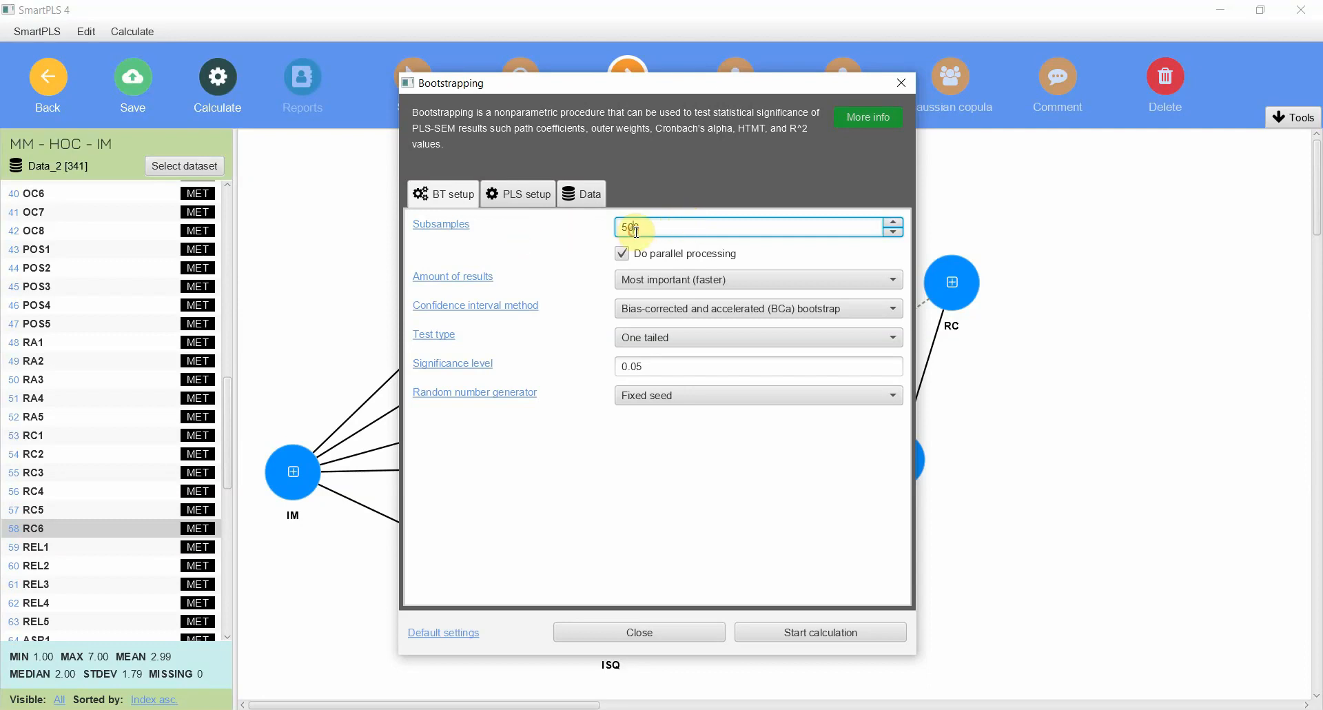
drag(644, 225, 608, 225)
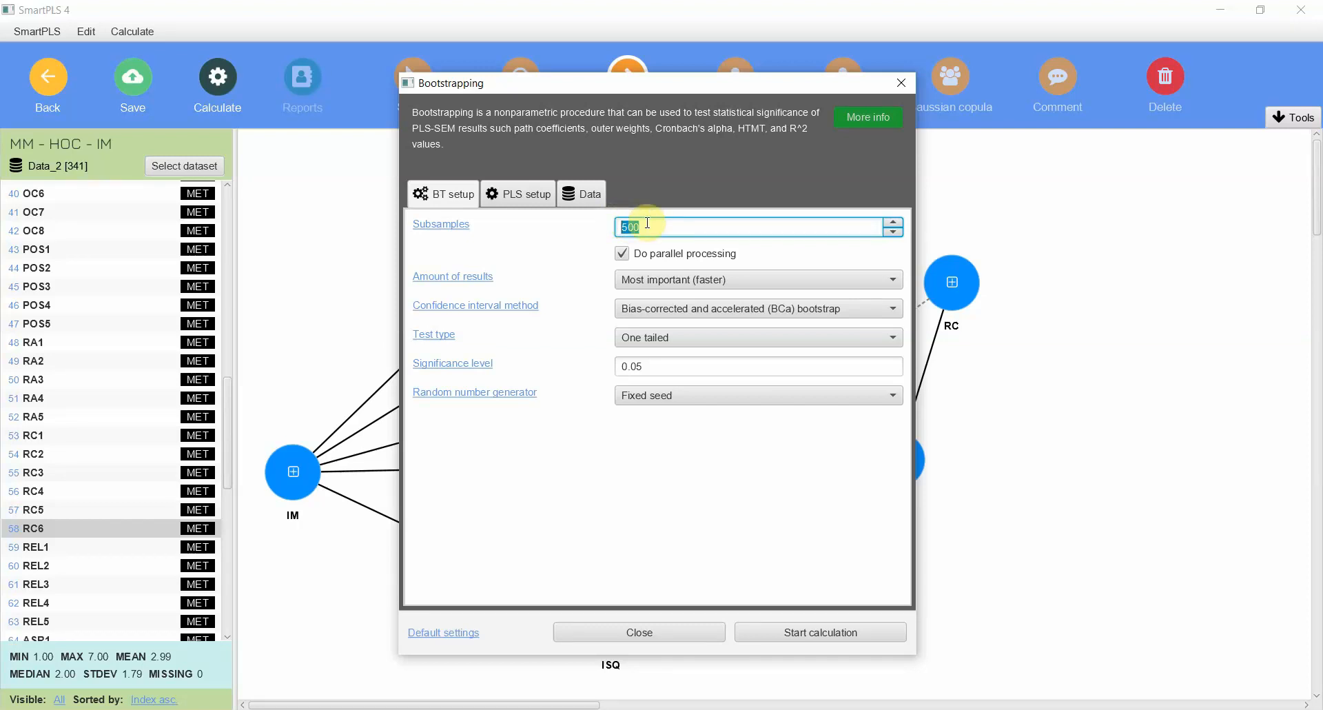
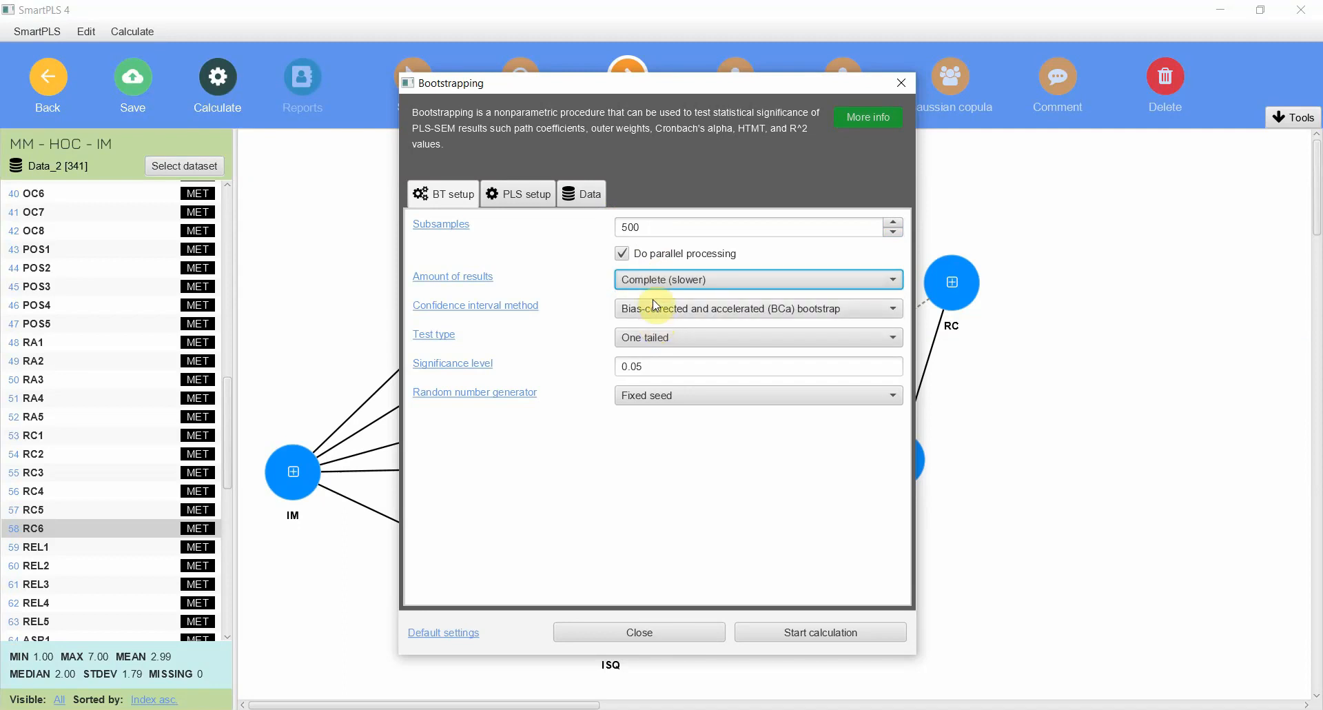
Keep the BCa interval method, review the PLS algorithm settings and start the bootstrapping run
click(705, 307)
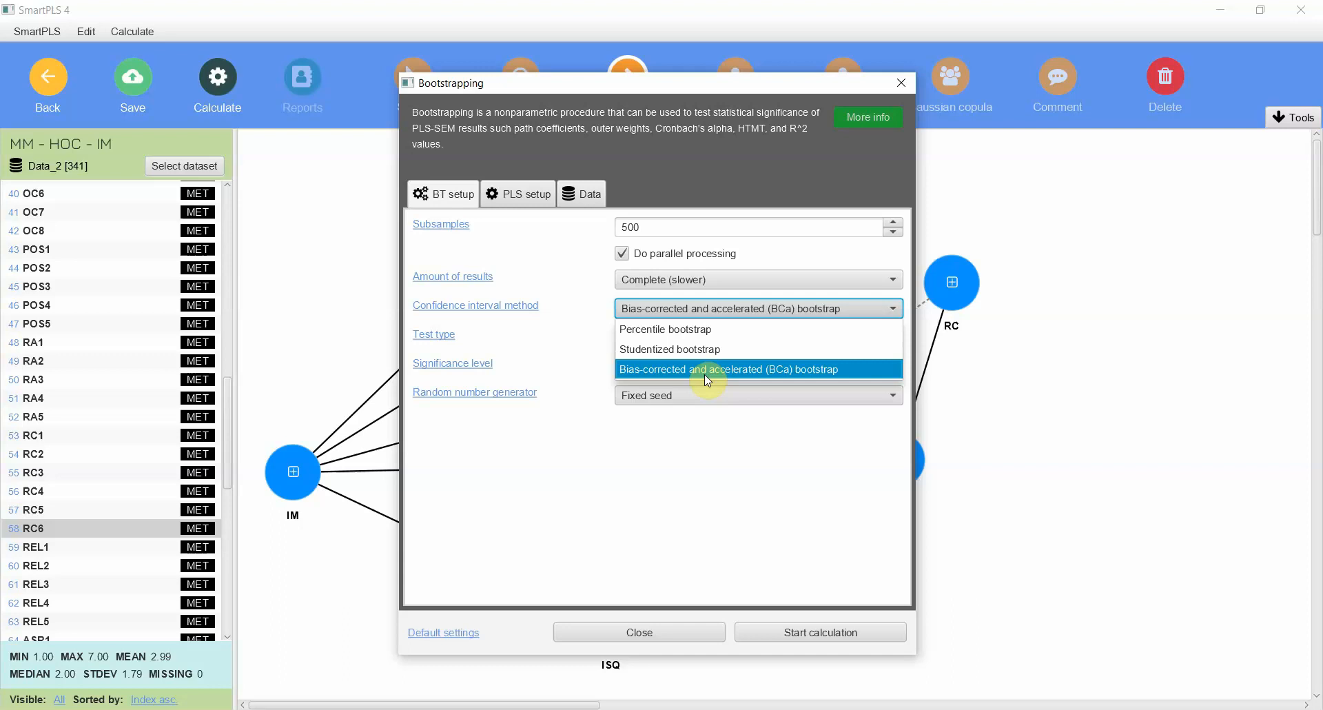
click(791, 369)
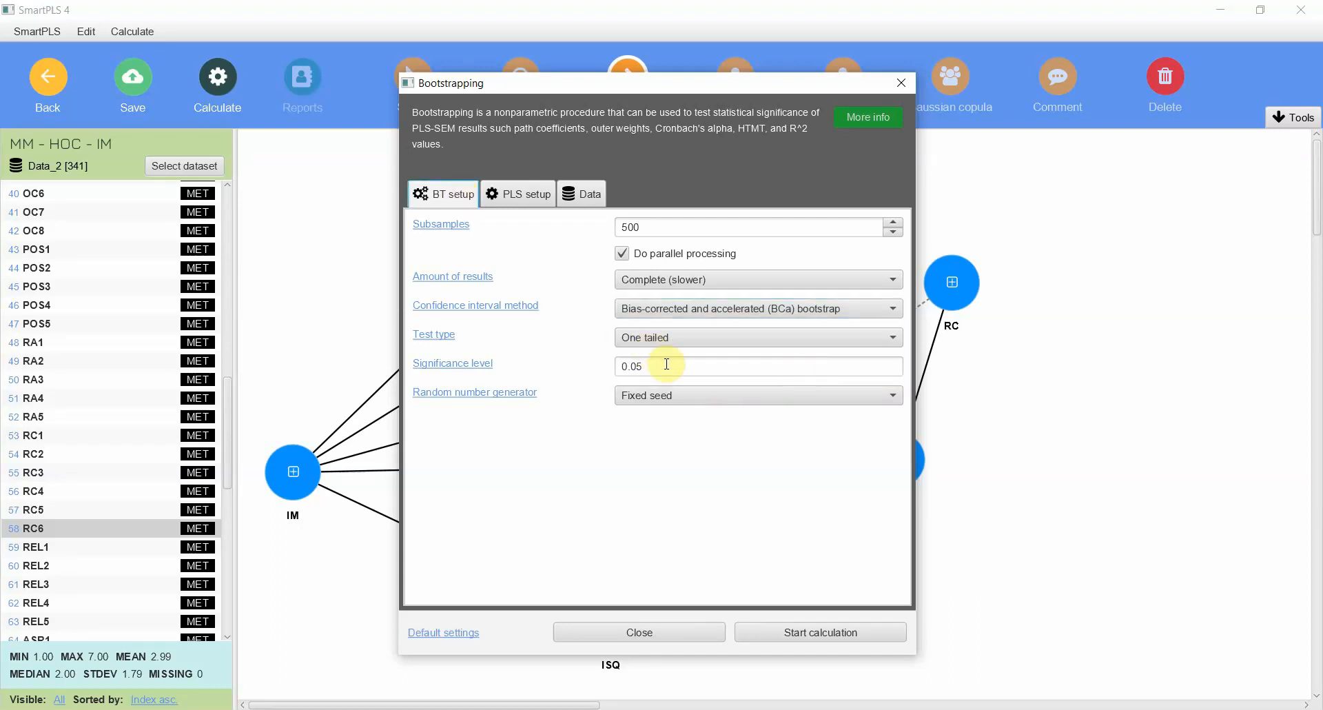
click(494, 192)
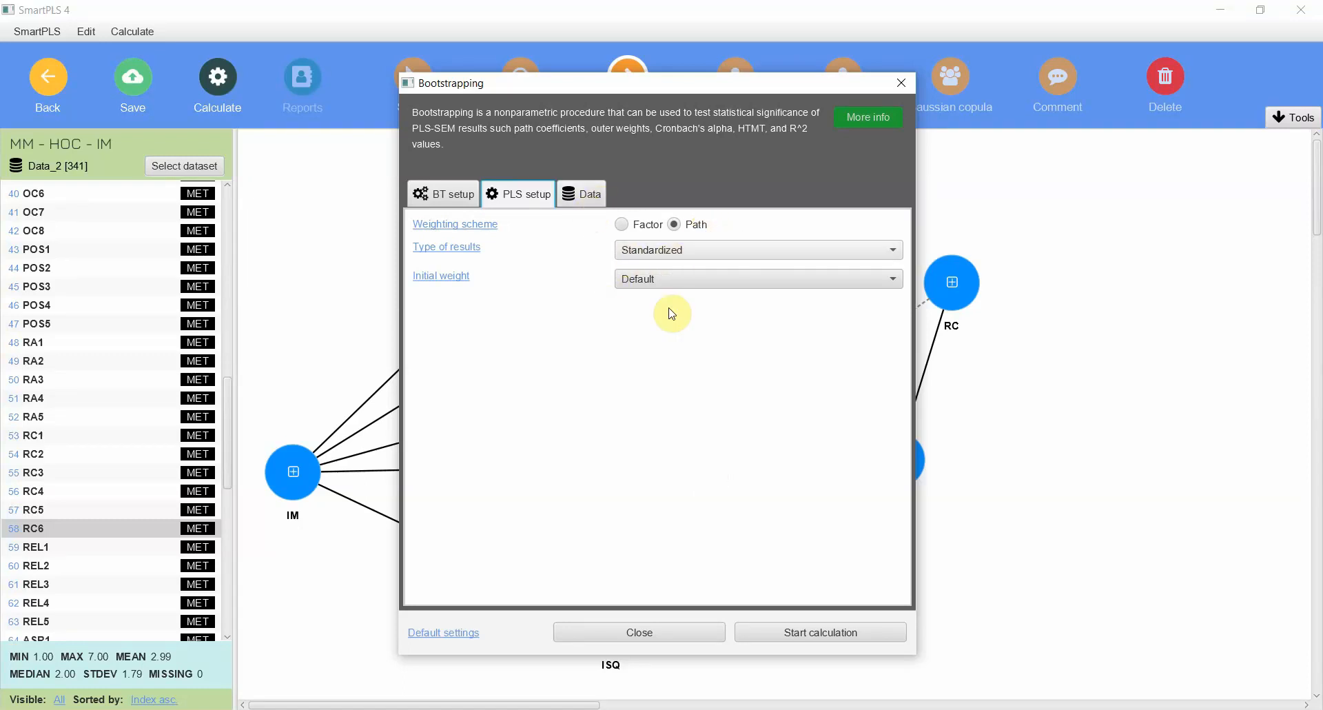
click(432, 194)
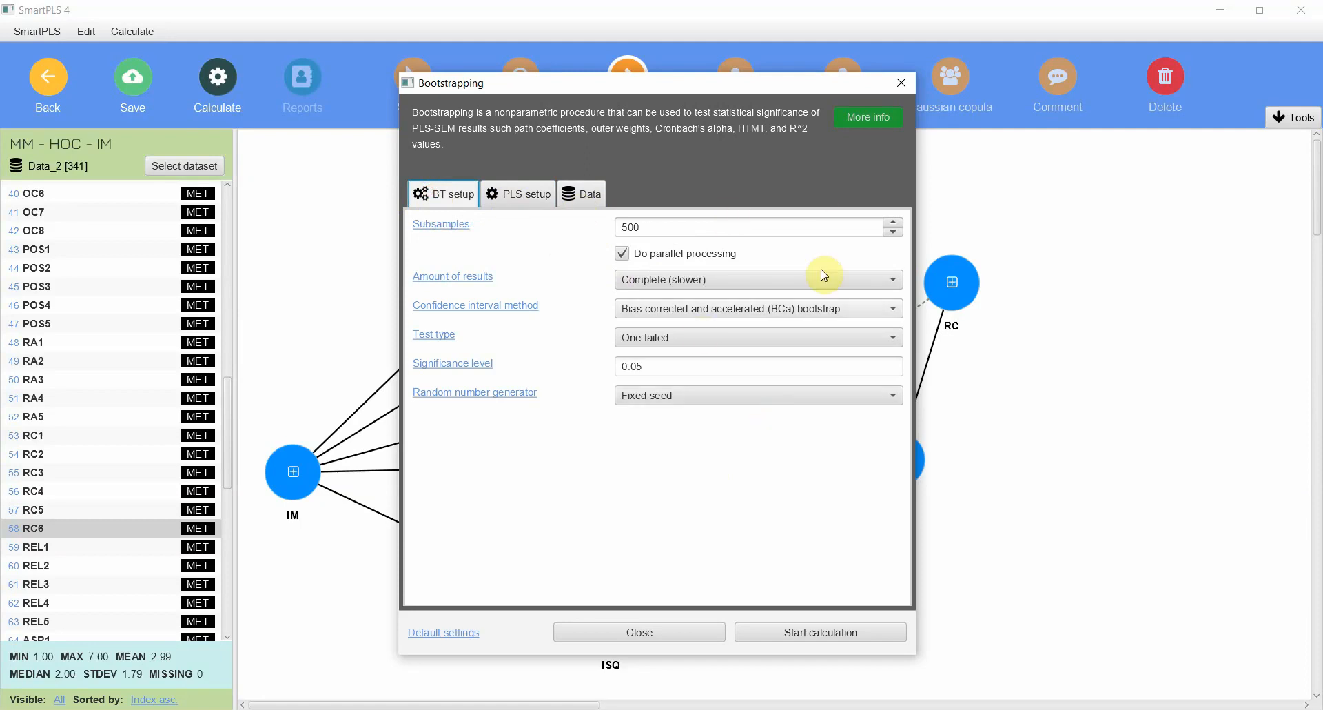
click(490, 190)
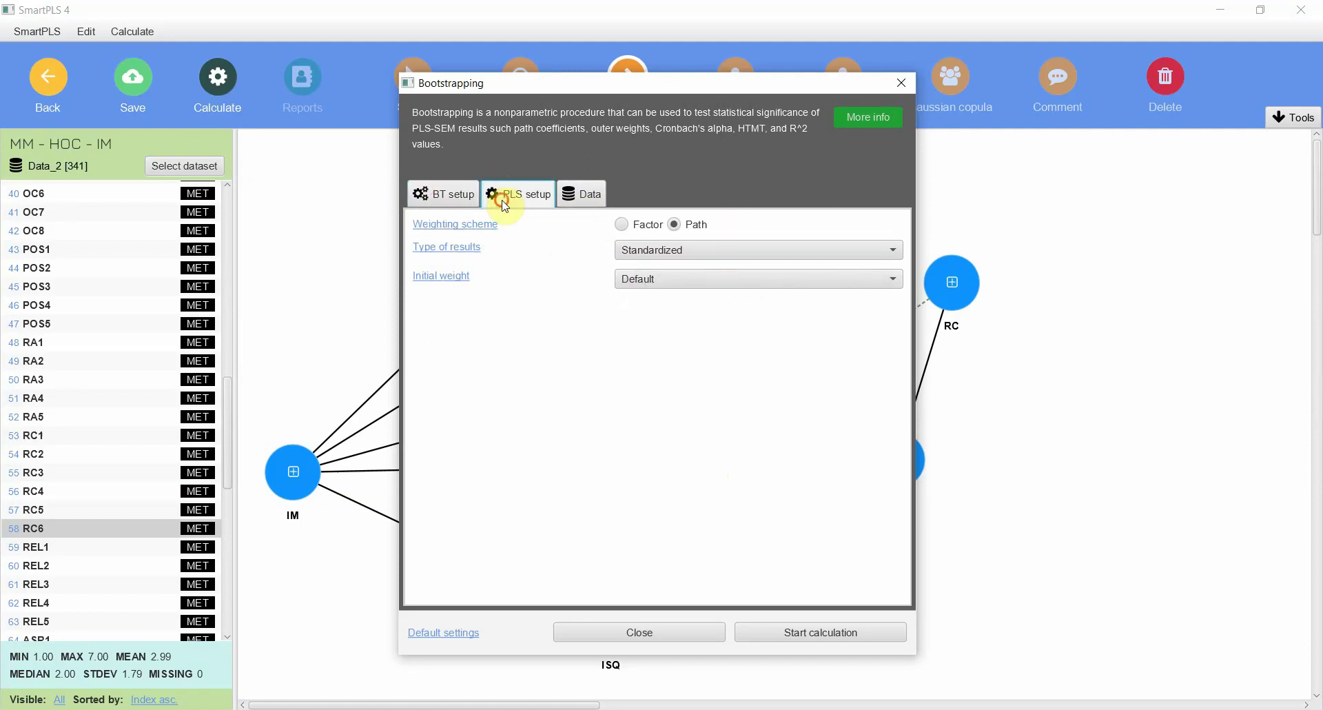
click(788, 637)
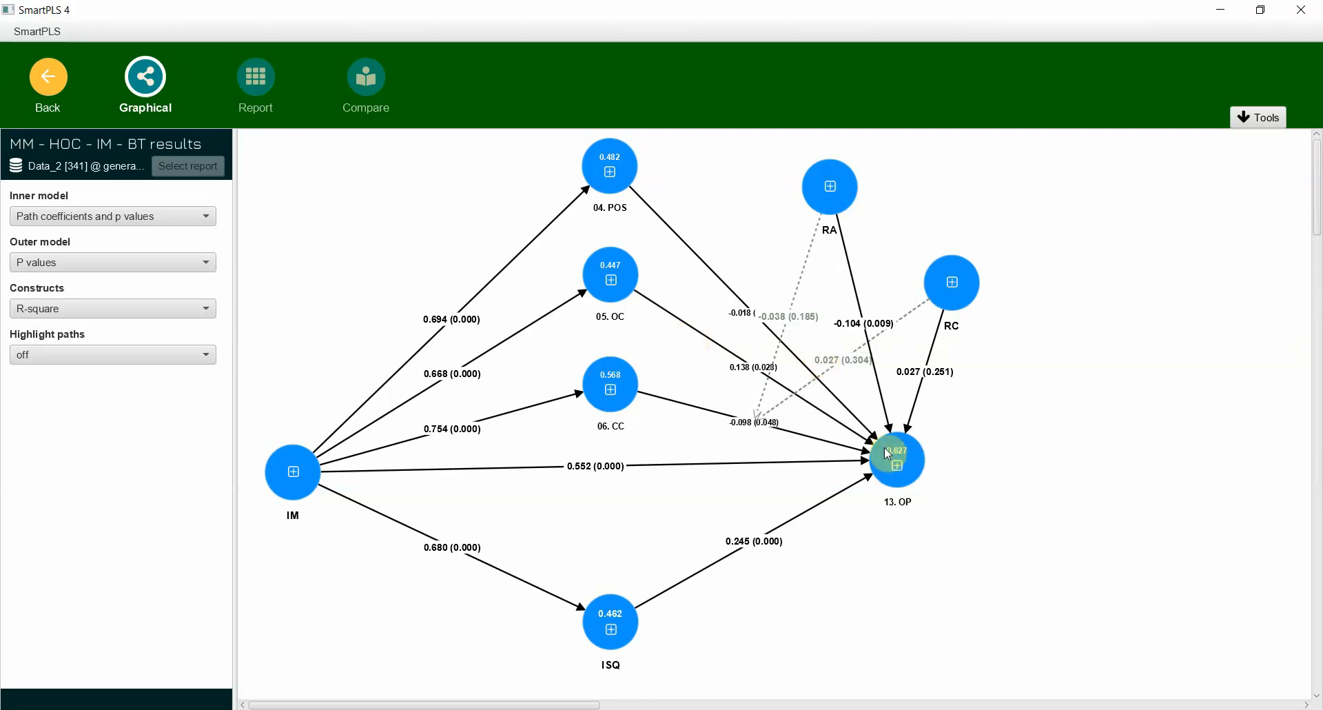
mouse_move(1102, 459)
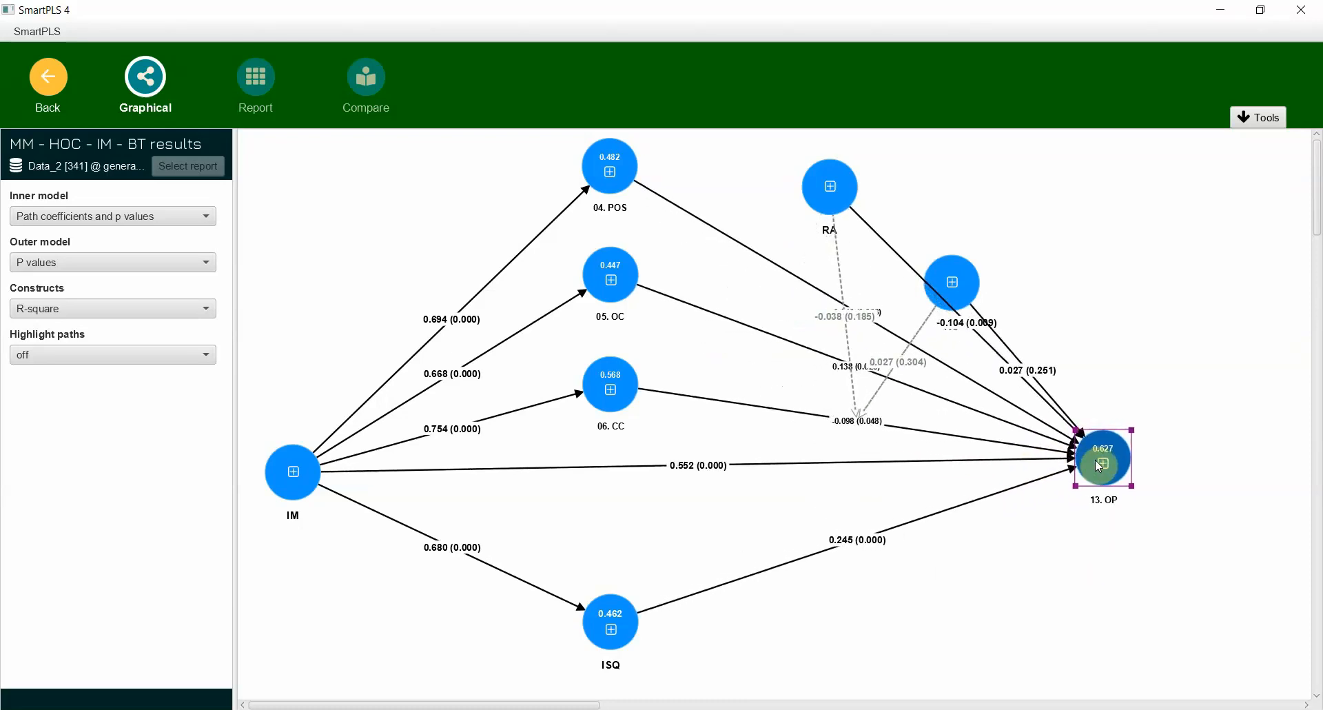
Move 13. OP right, RC up to the top-right and RA right so path labels stay clear
drag(889, 462, 1034, 469)
drag(944, 281, 1205, 231)
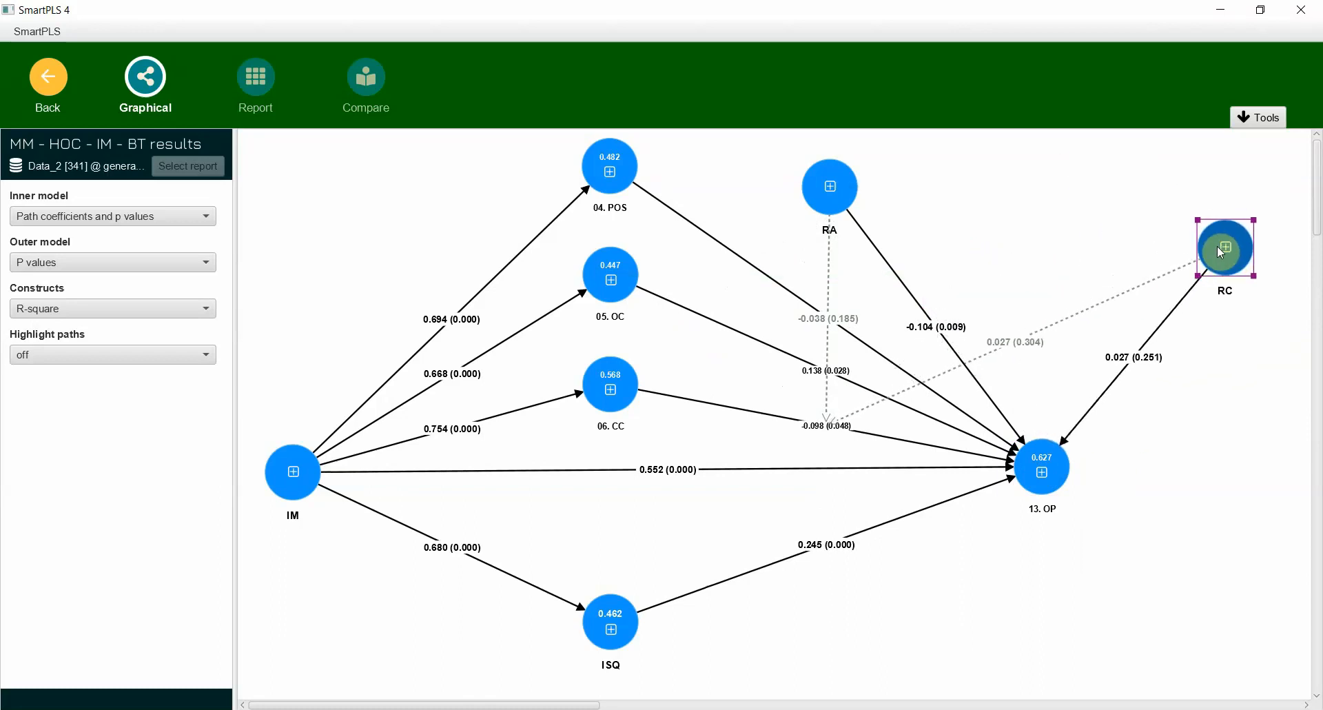
drag(1205, 231, 1224, 259)
mouse_move(832, 186)
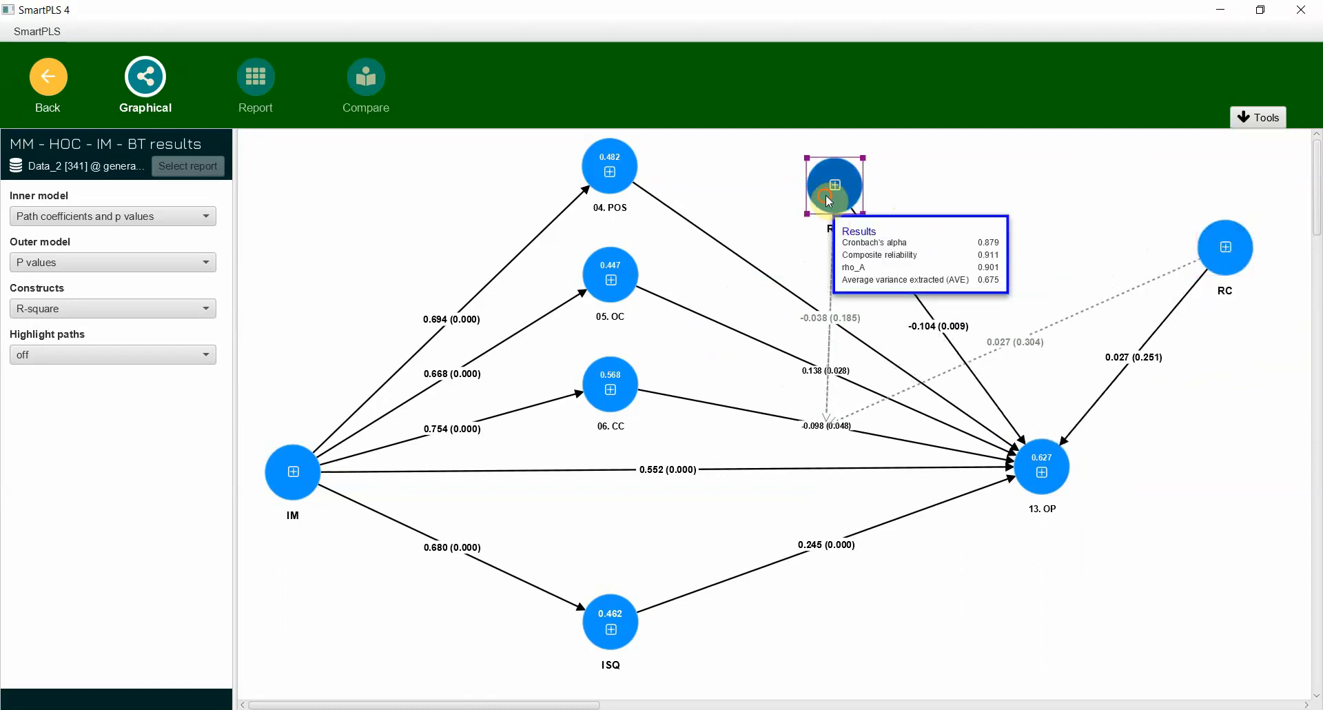
mouse_move(829, 186)
mouse_down()
mouse_move(1031, 177)
mouse_move(1072, 192)
mouse_up()
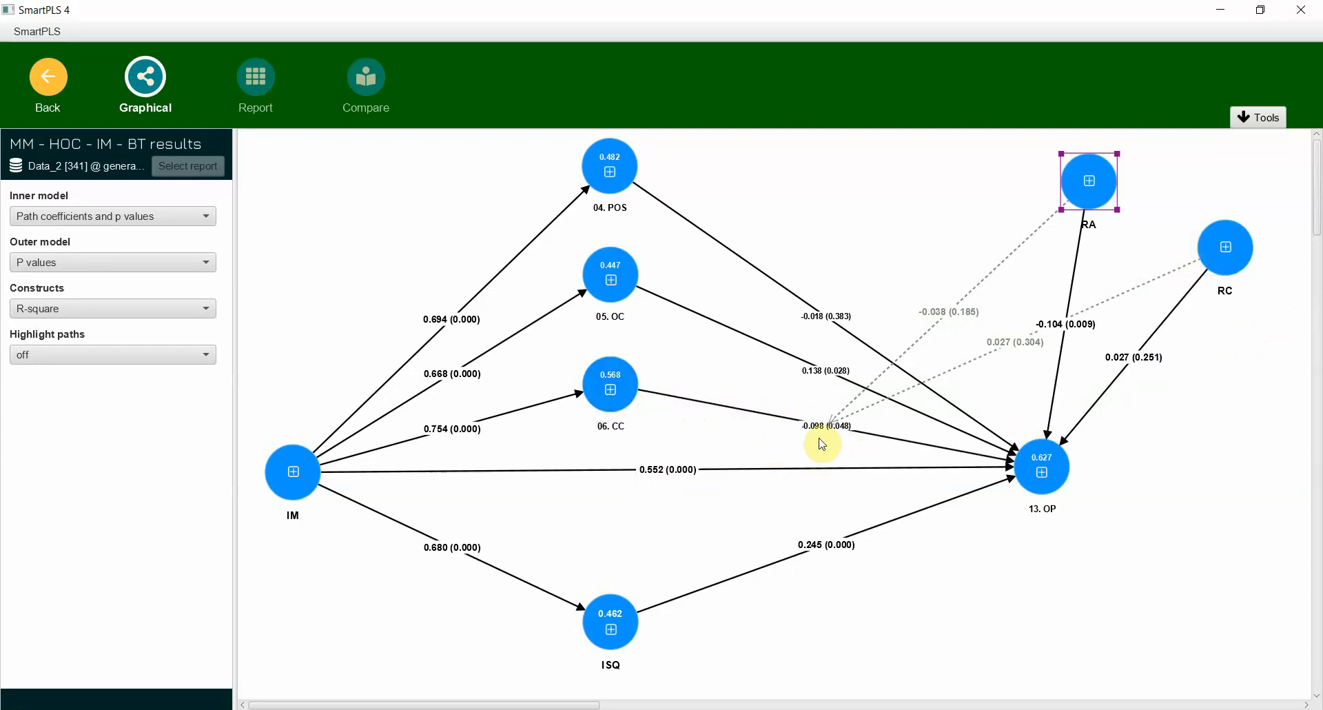
Show the bootstrapped path coefficients report and inspect the RA x 06. CC and RC x 06. CC rows
click(244, 89)
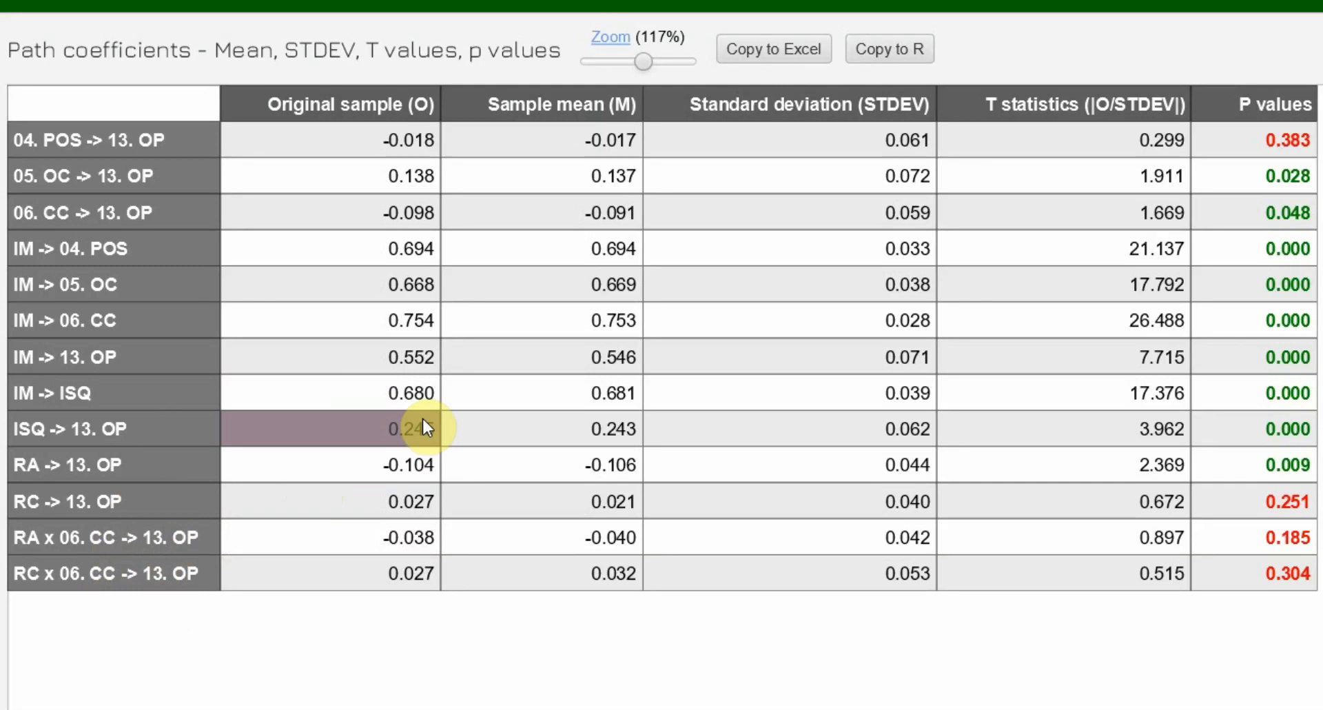
drag(185, 550, 182, 567)
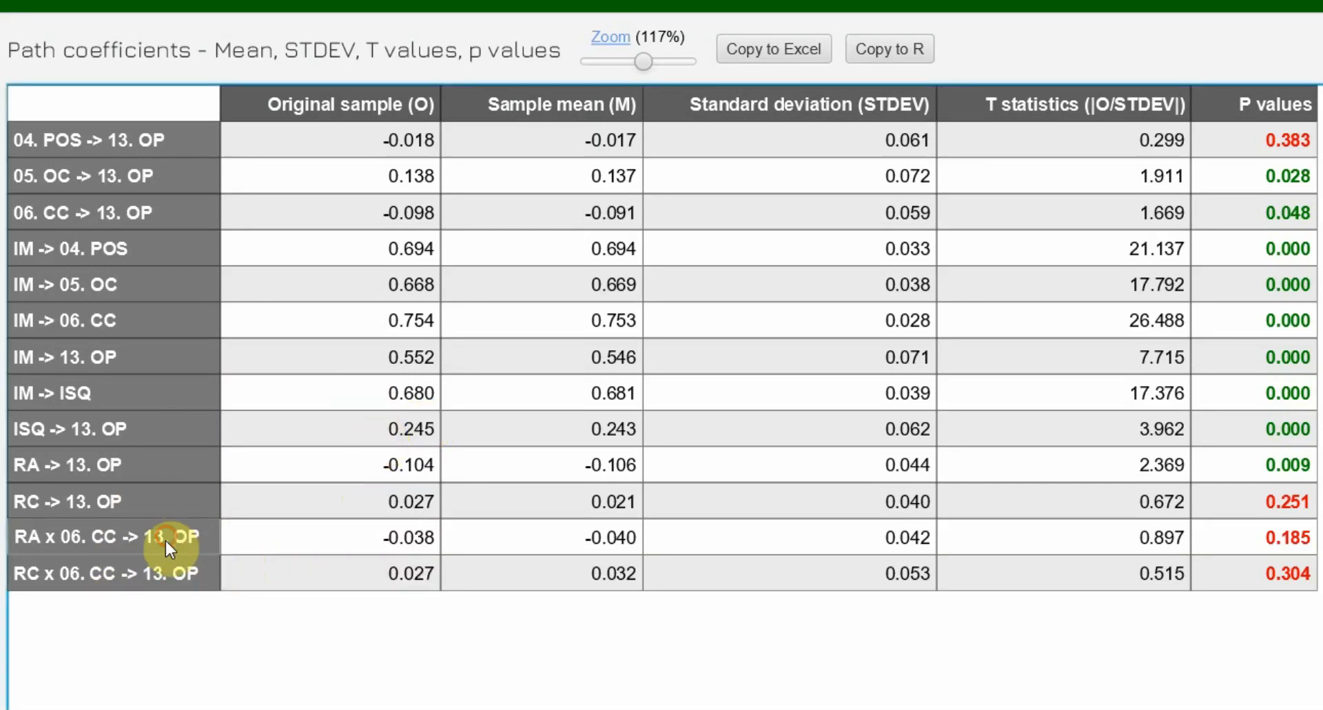
click(158, 545)
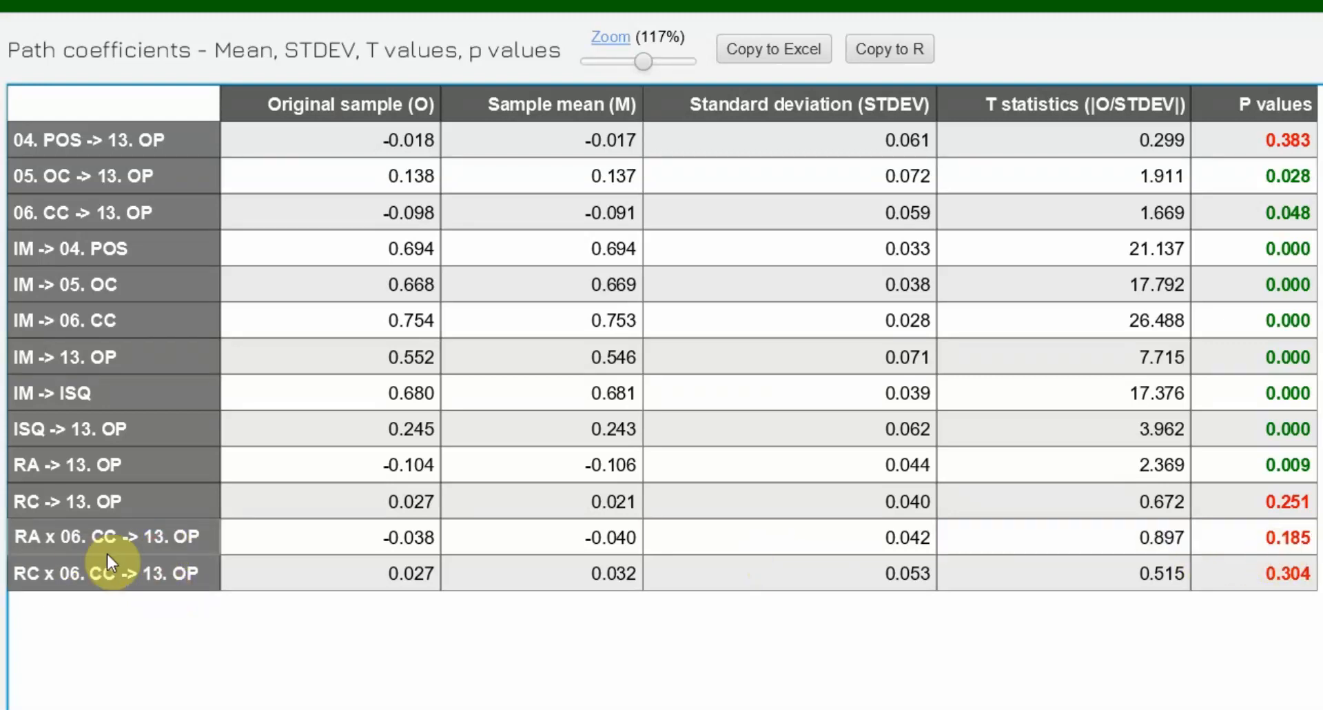
click(101, 584)
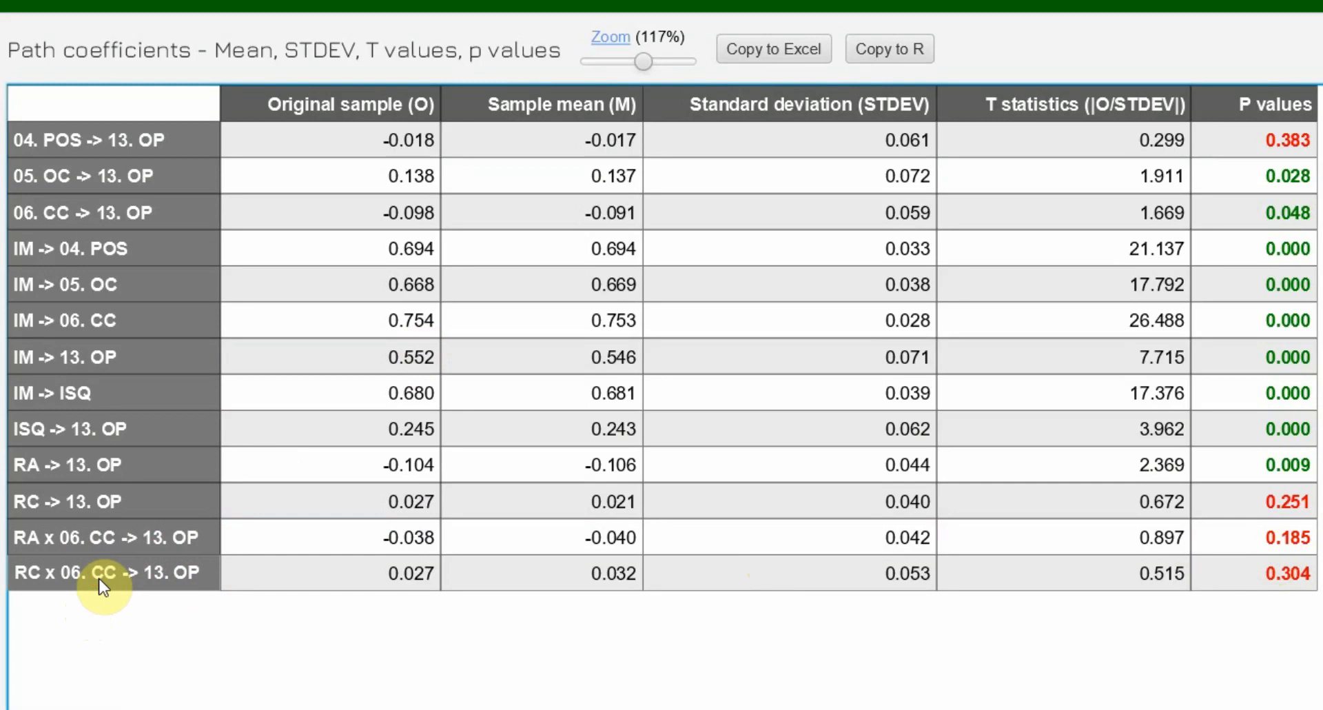
click(117, 536)
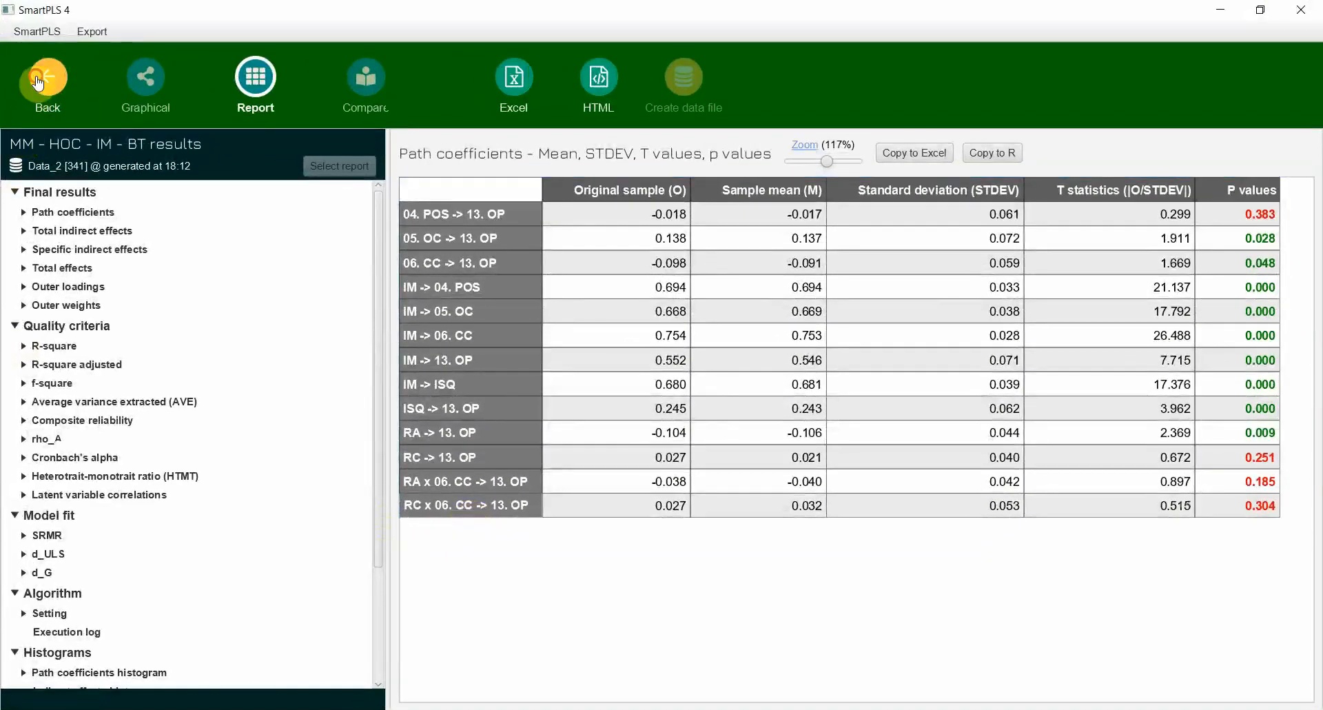
Return to the model editor and bring up the PLS-SEM algorithm settings from Calculate
click(47, 81)
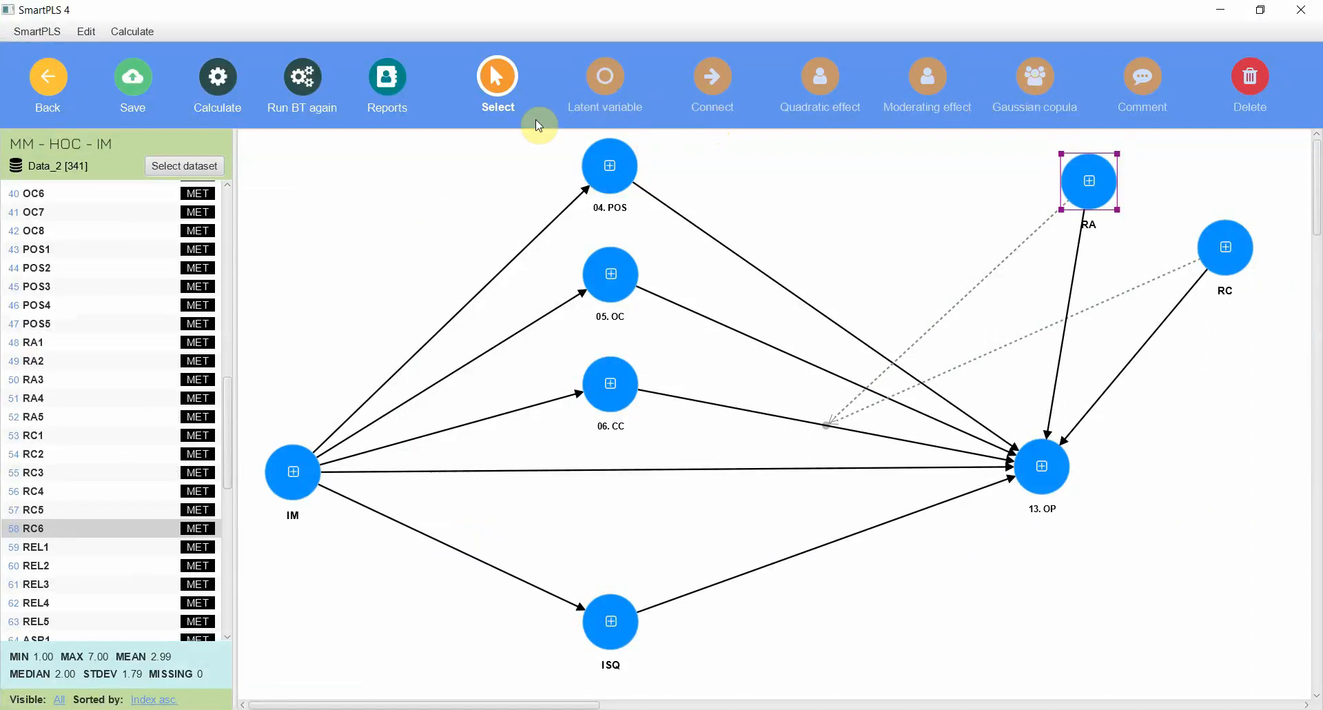
click(387, 79)
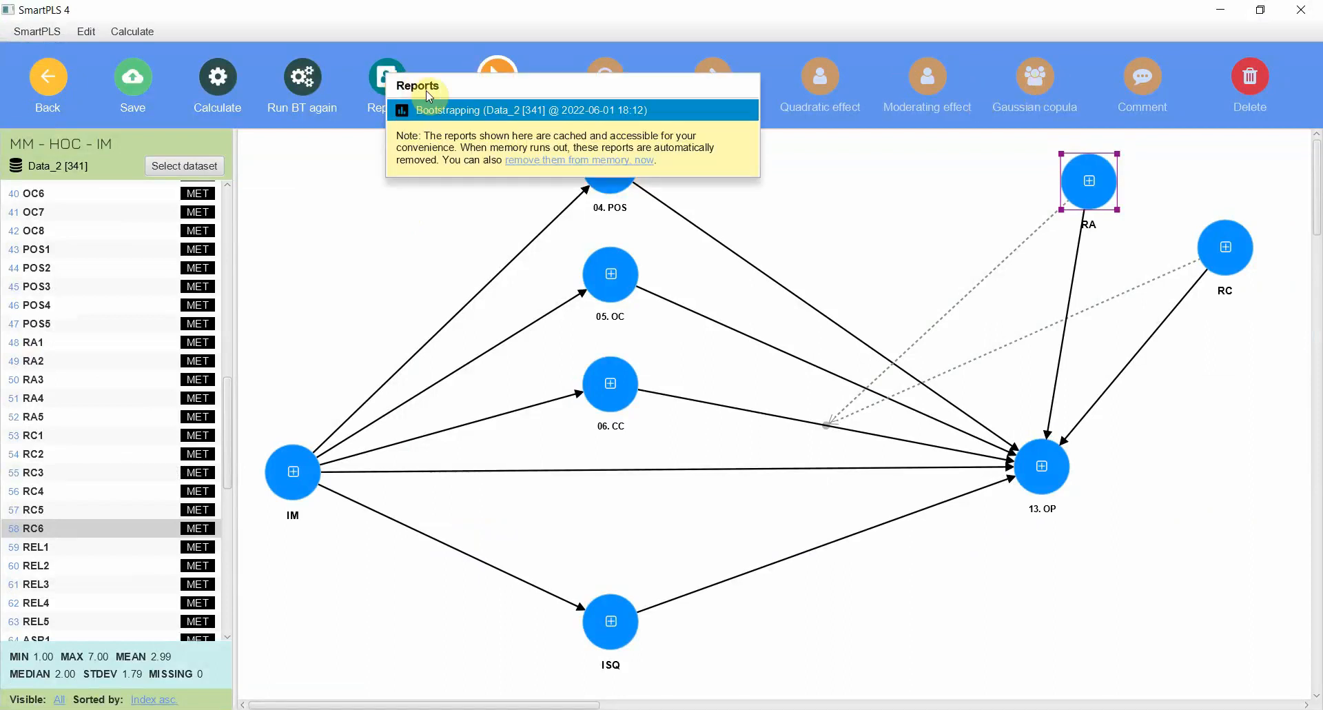
click(329, 230)
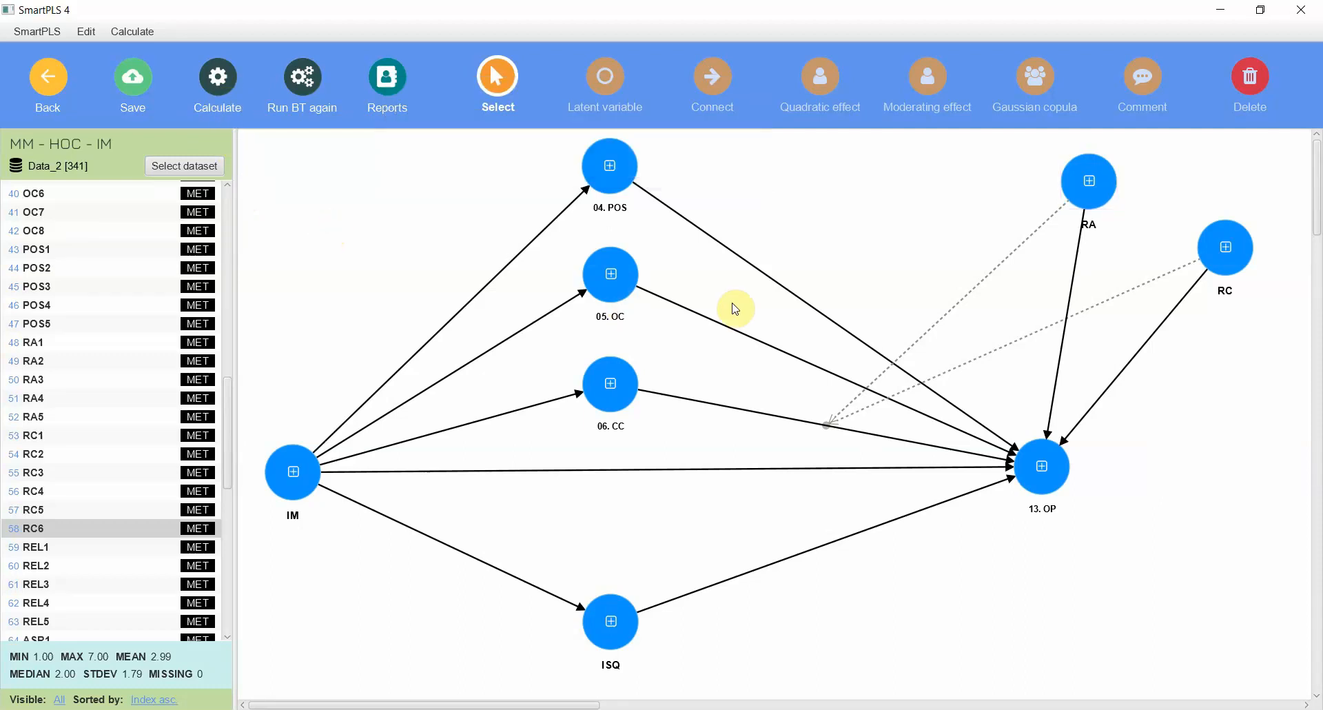
click(219, 85)
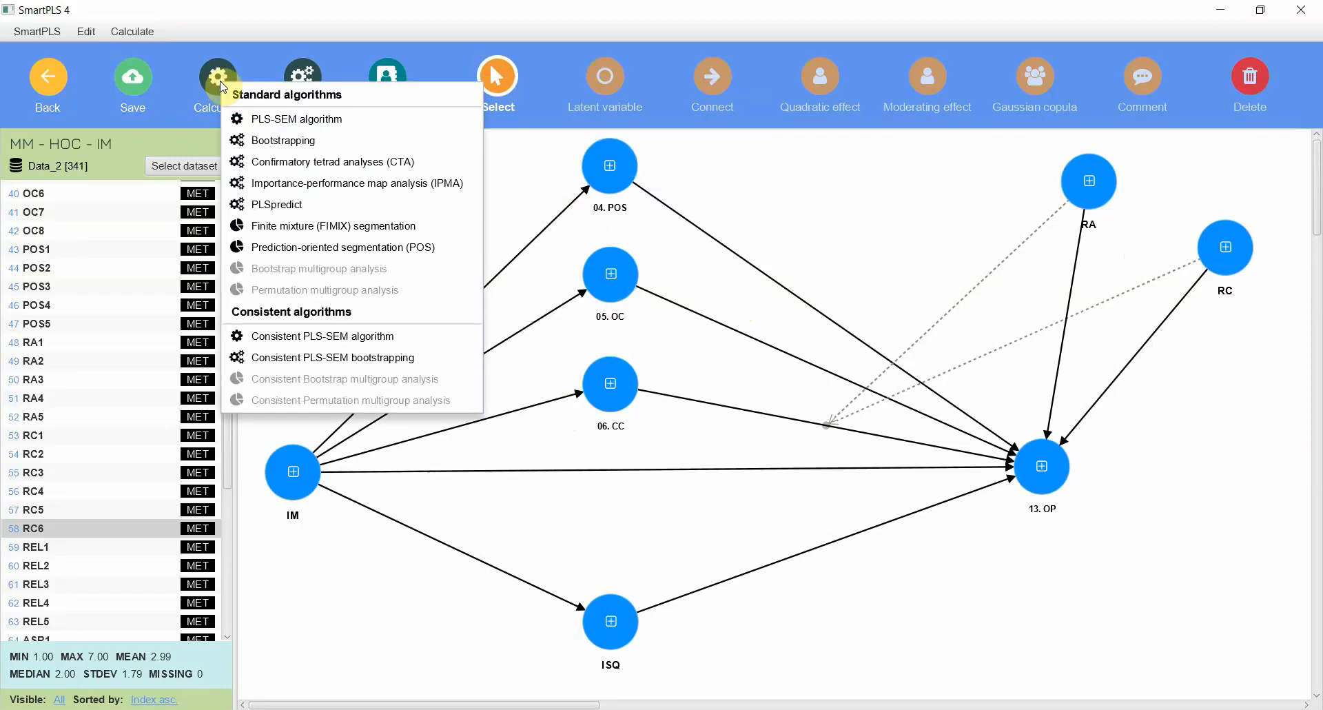
click(254, 116)
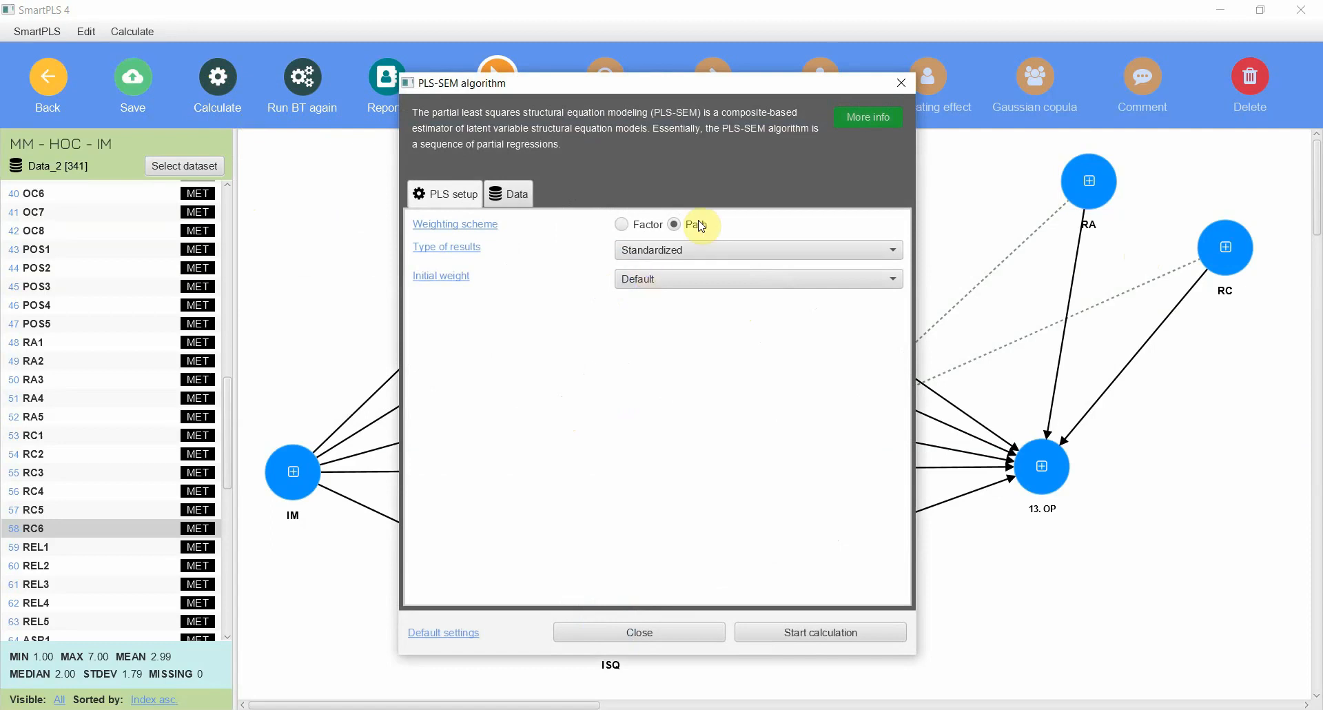
Review the data weighting settings and start the PLS-SEM calculation
click(498, 194)
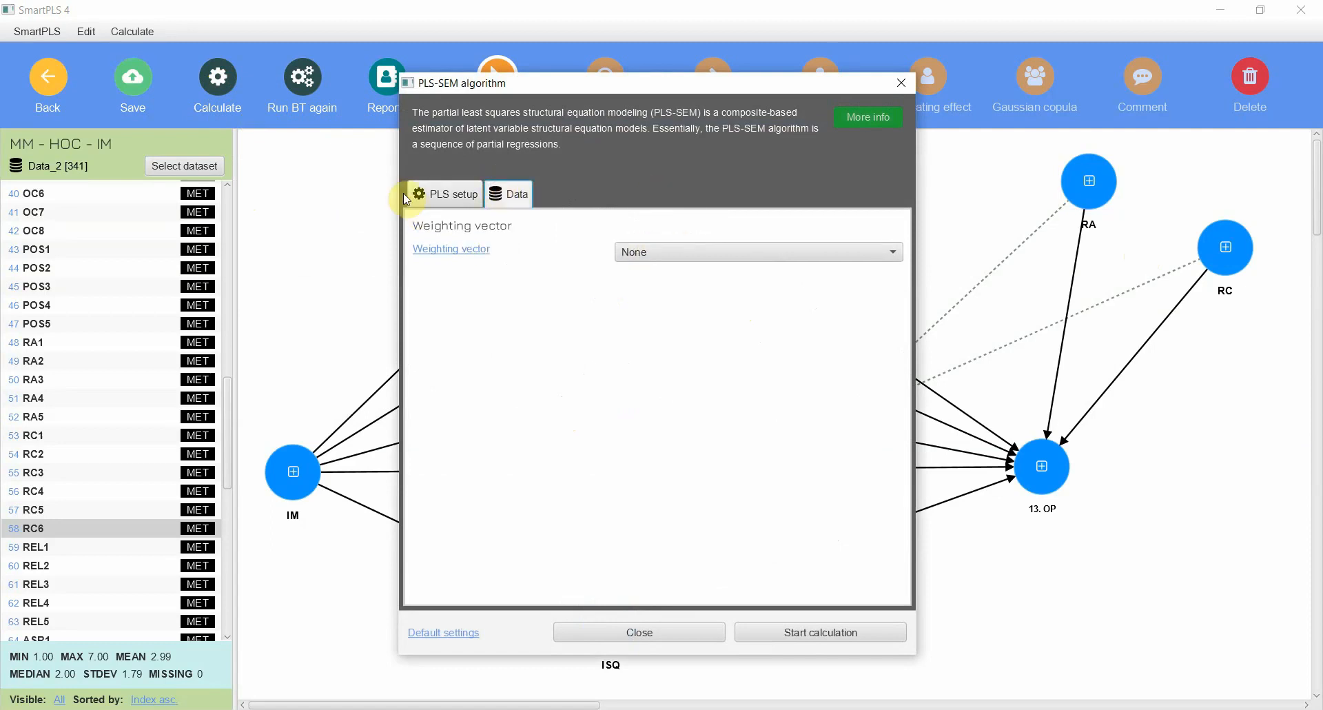
click(426, 193)
click(851, 631)
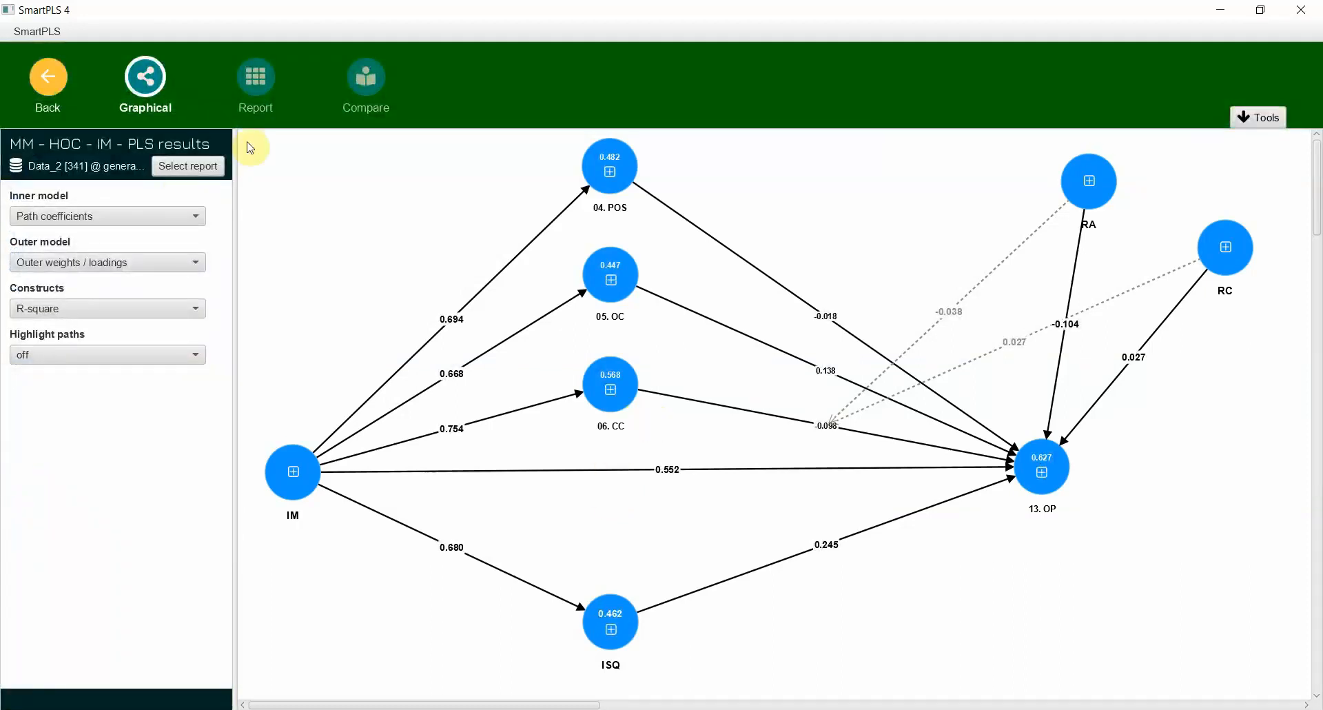
Show the RA x 06. CC and RC x 06. CC simple slope plots, then return to the model editor
click(306, 73)
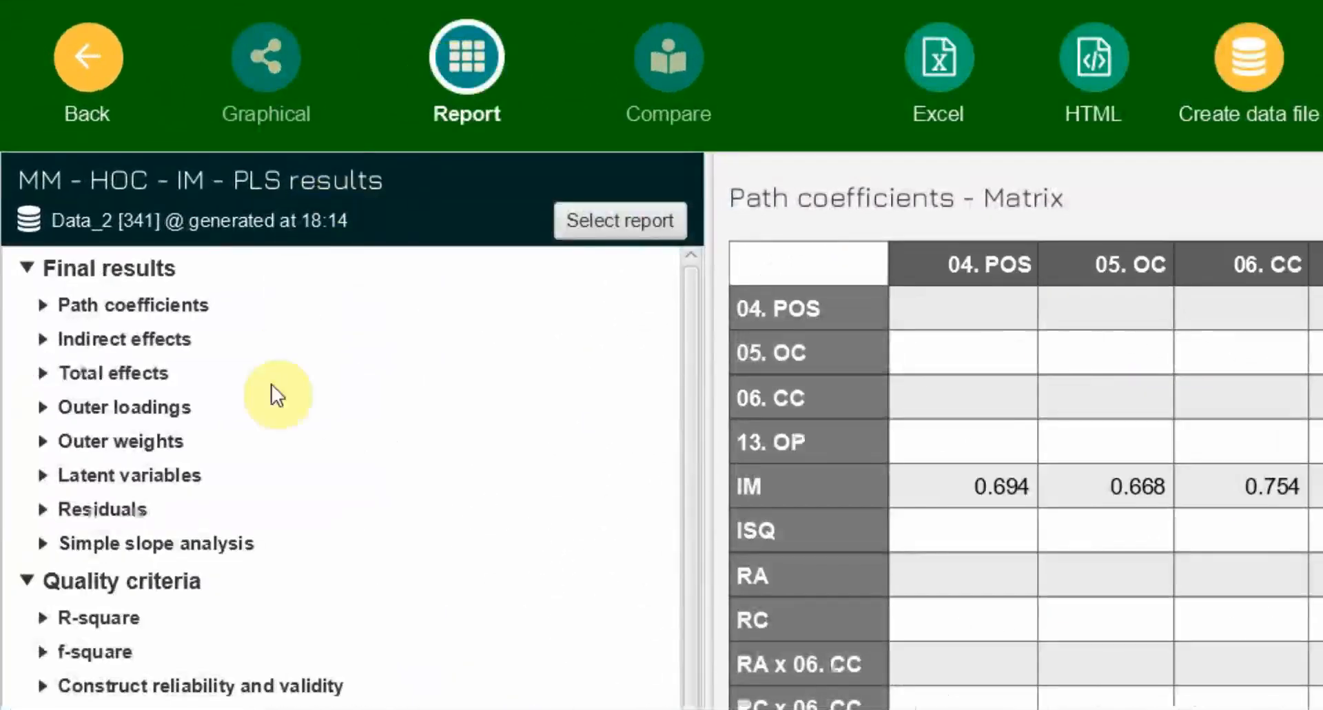
click(123, 541)
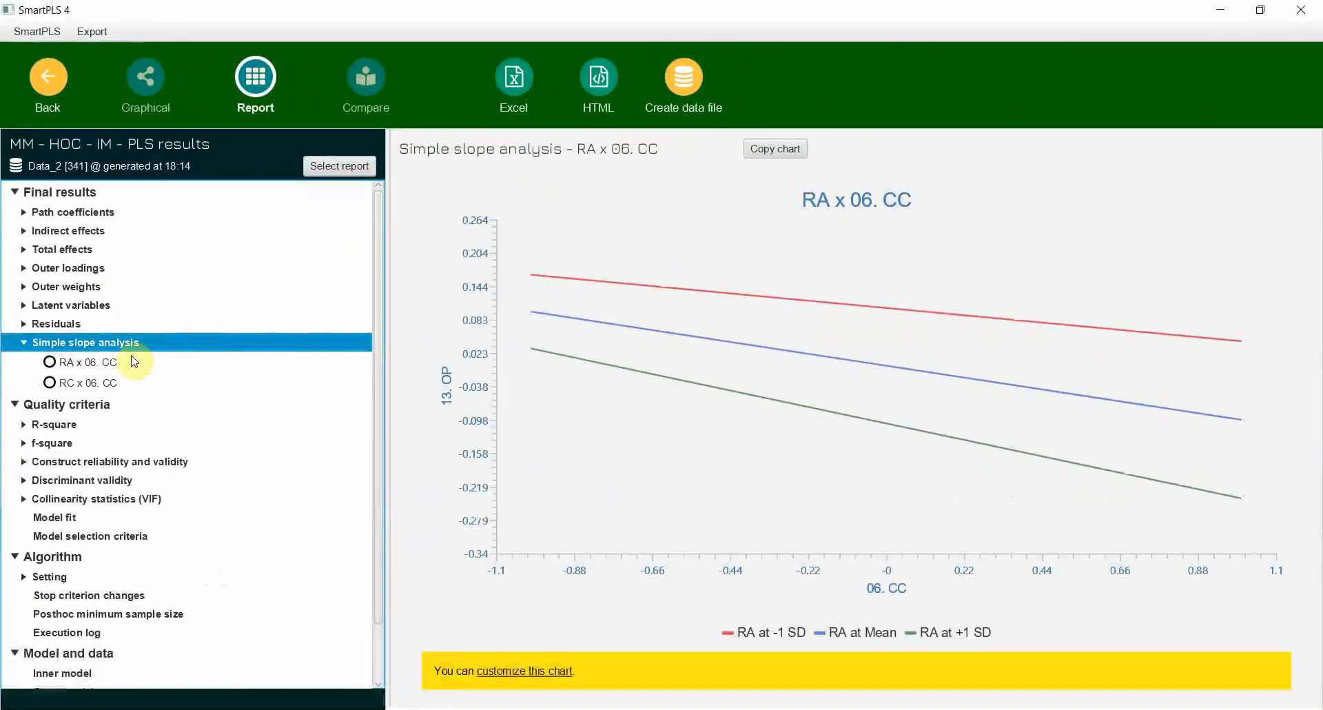
click(131, 362)
click(68, 382)
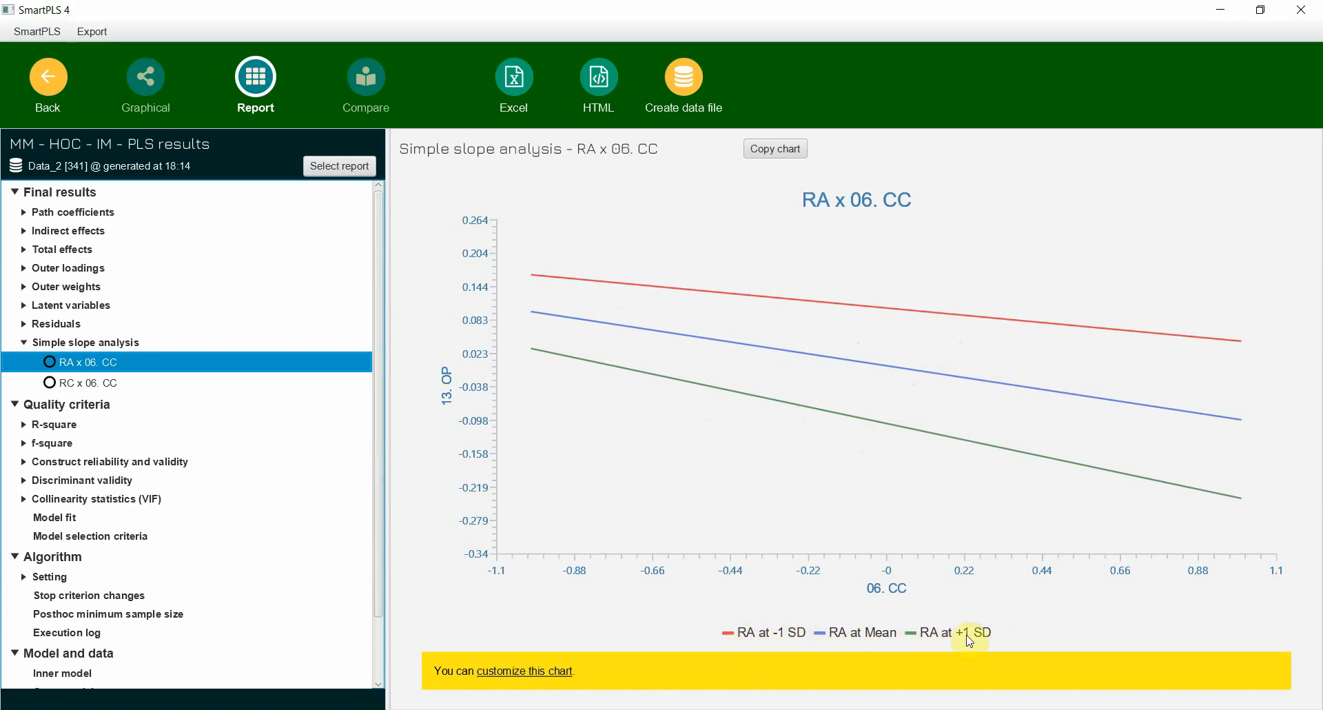
click(91, 383)
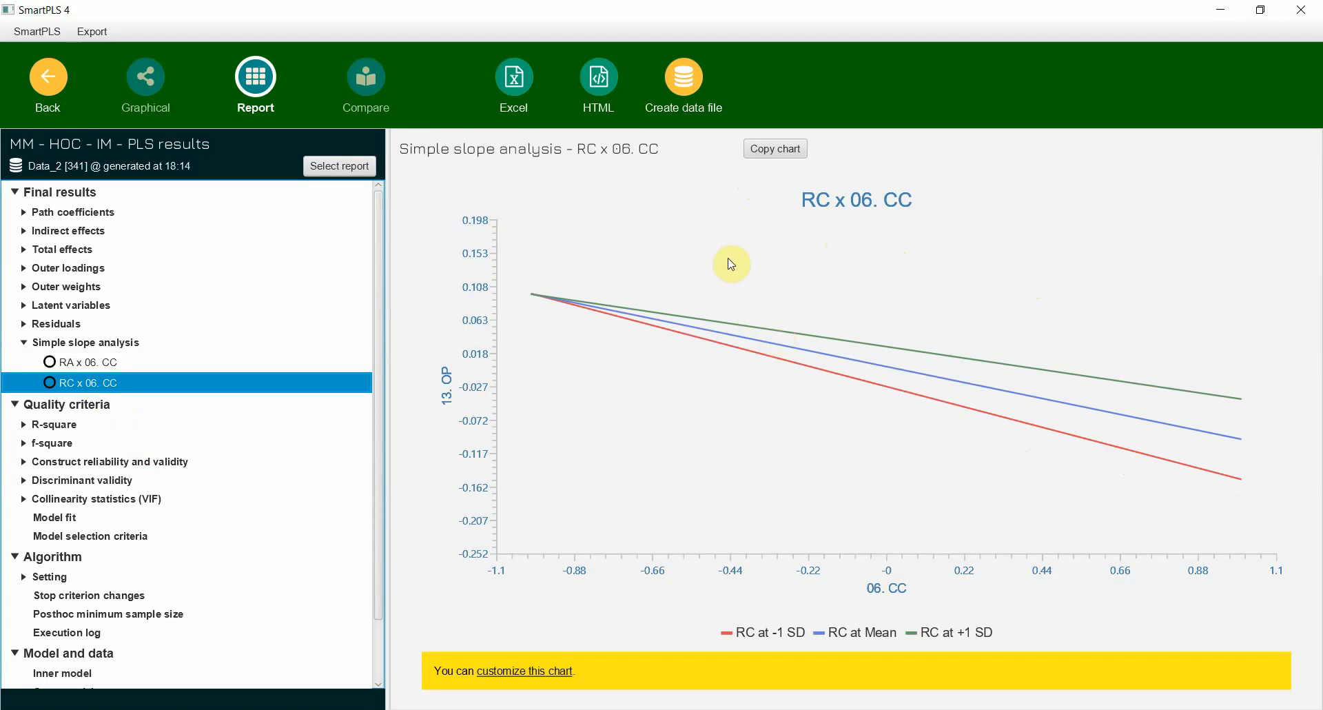
click(47, 76)
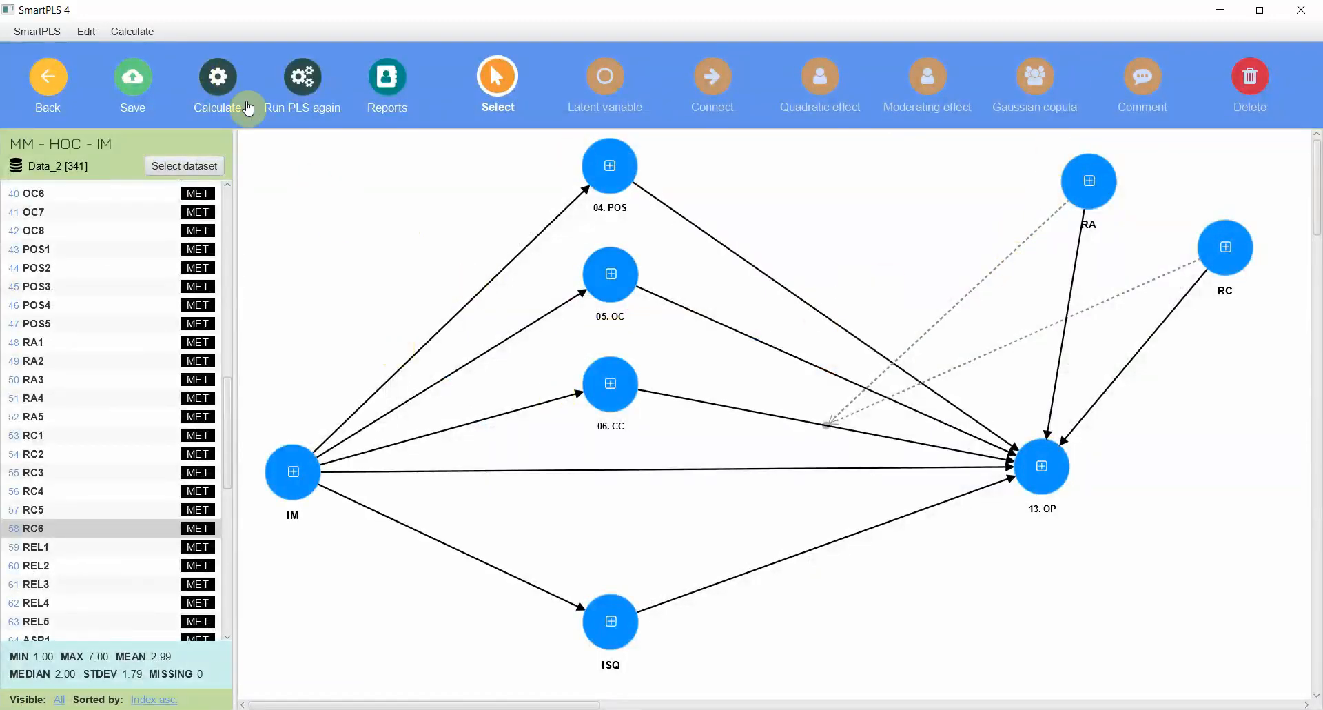
Reopen the bootstrapping report and mark the RA x 06. CC and RC x 06. CC path rows
click(385, 87)
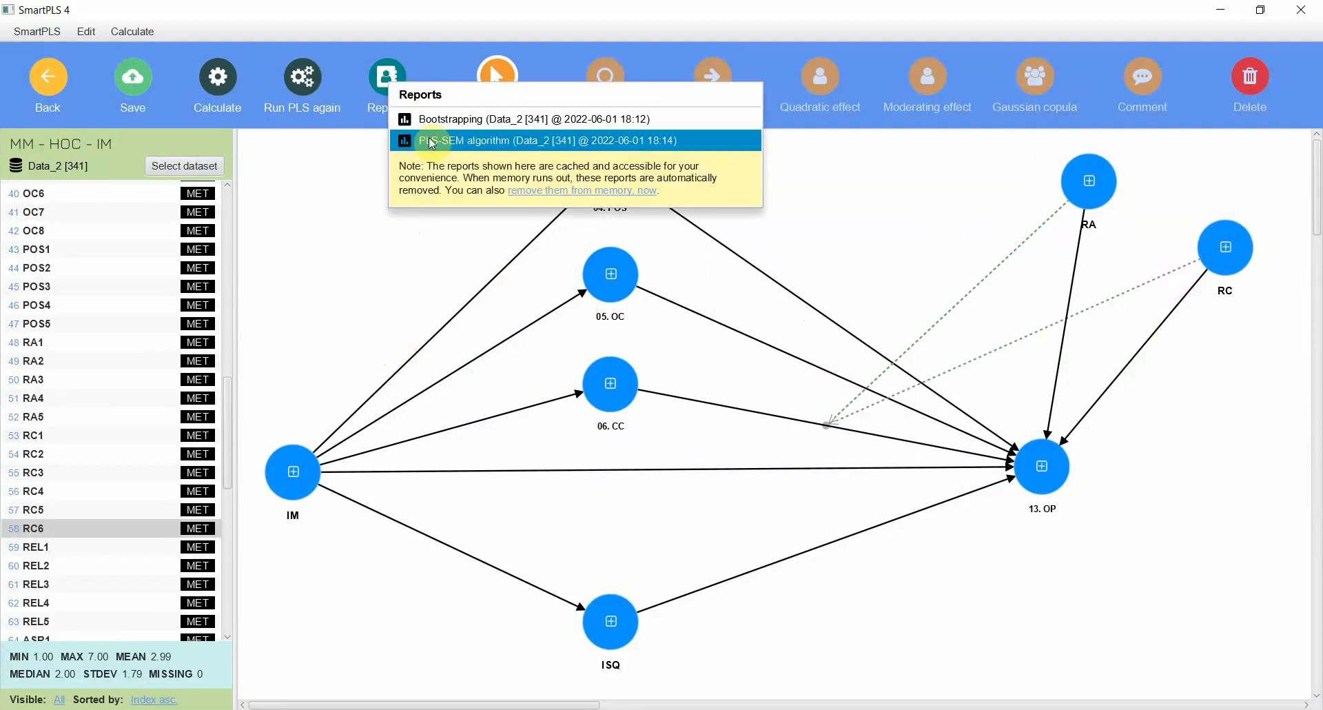
click(434, 119)
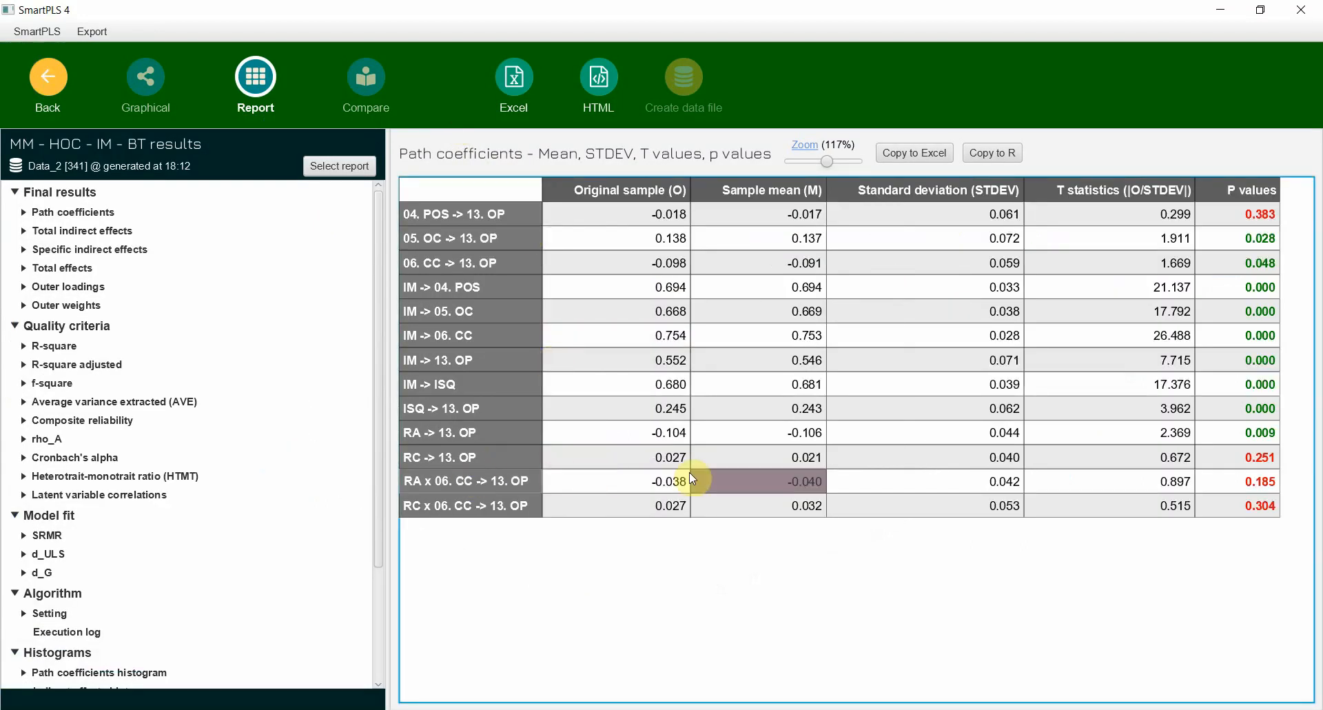
mouse_move(1240, 481)
mouse_down()
mouse_move(758, 514)
mouse_move(577, 501)
mouse_up()
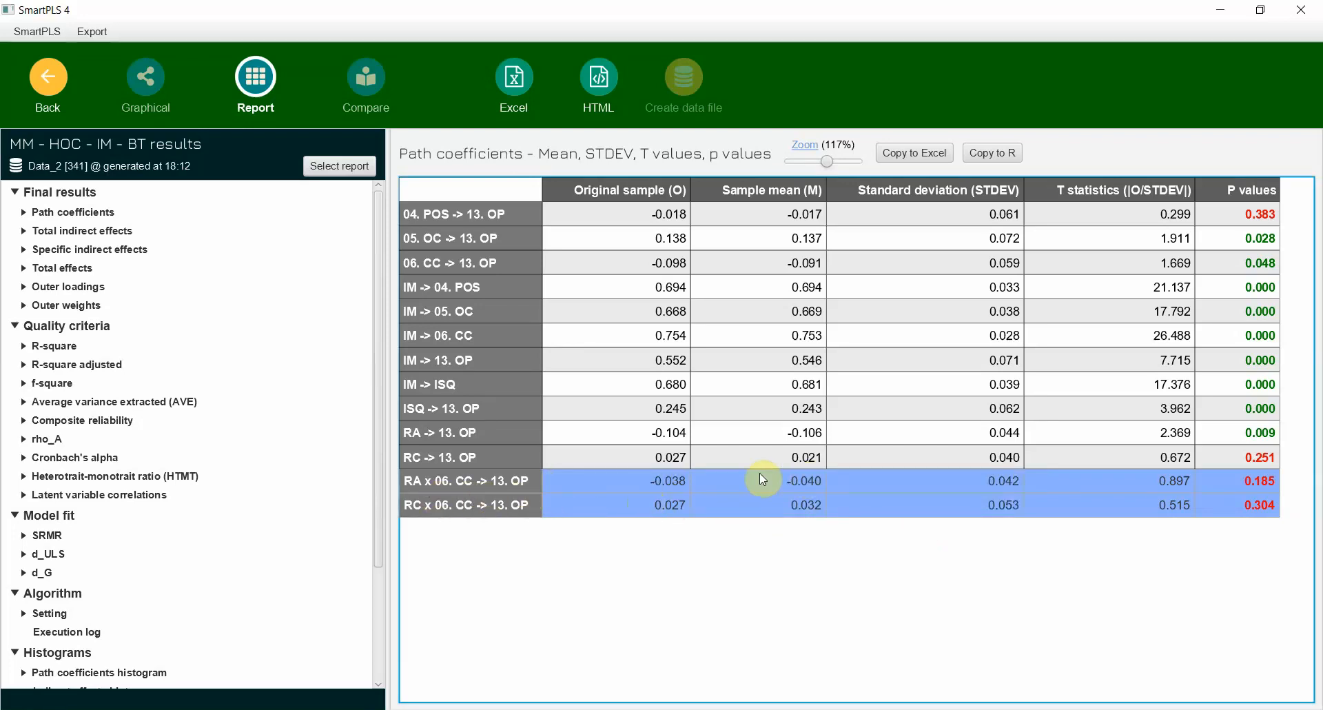
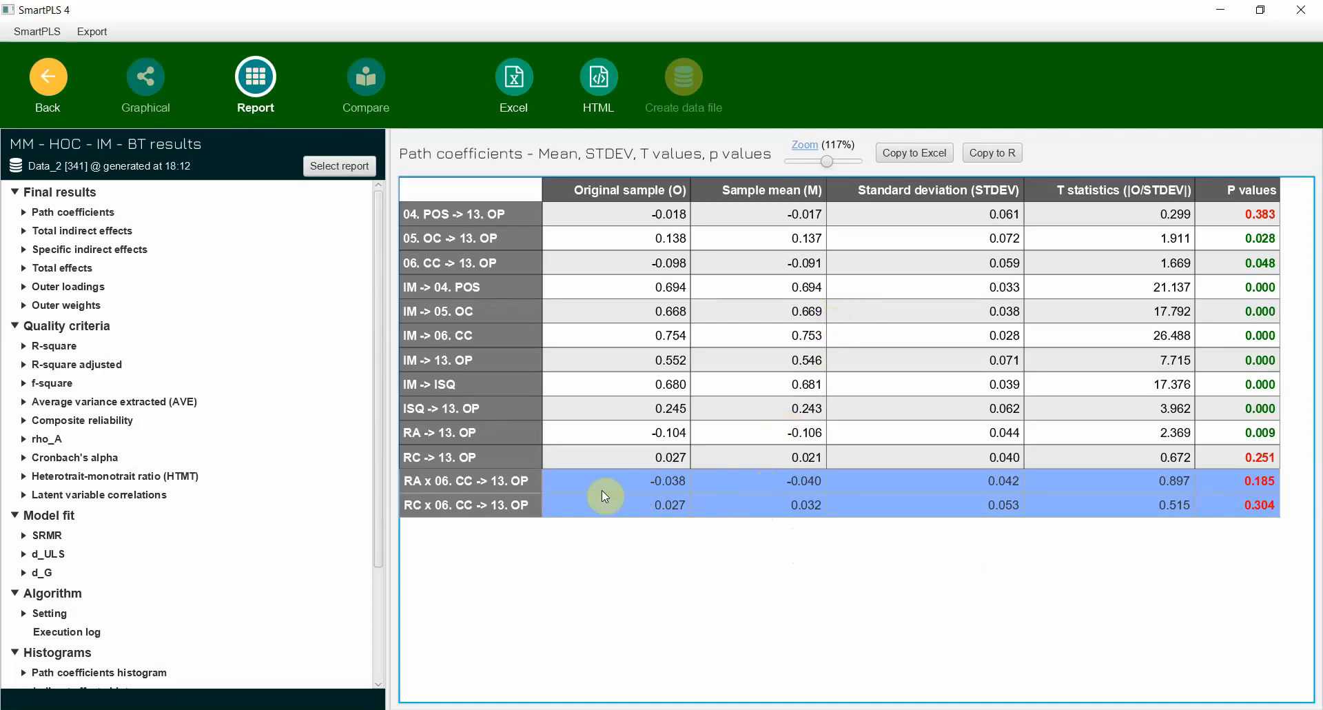
click(597, 489)
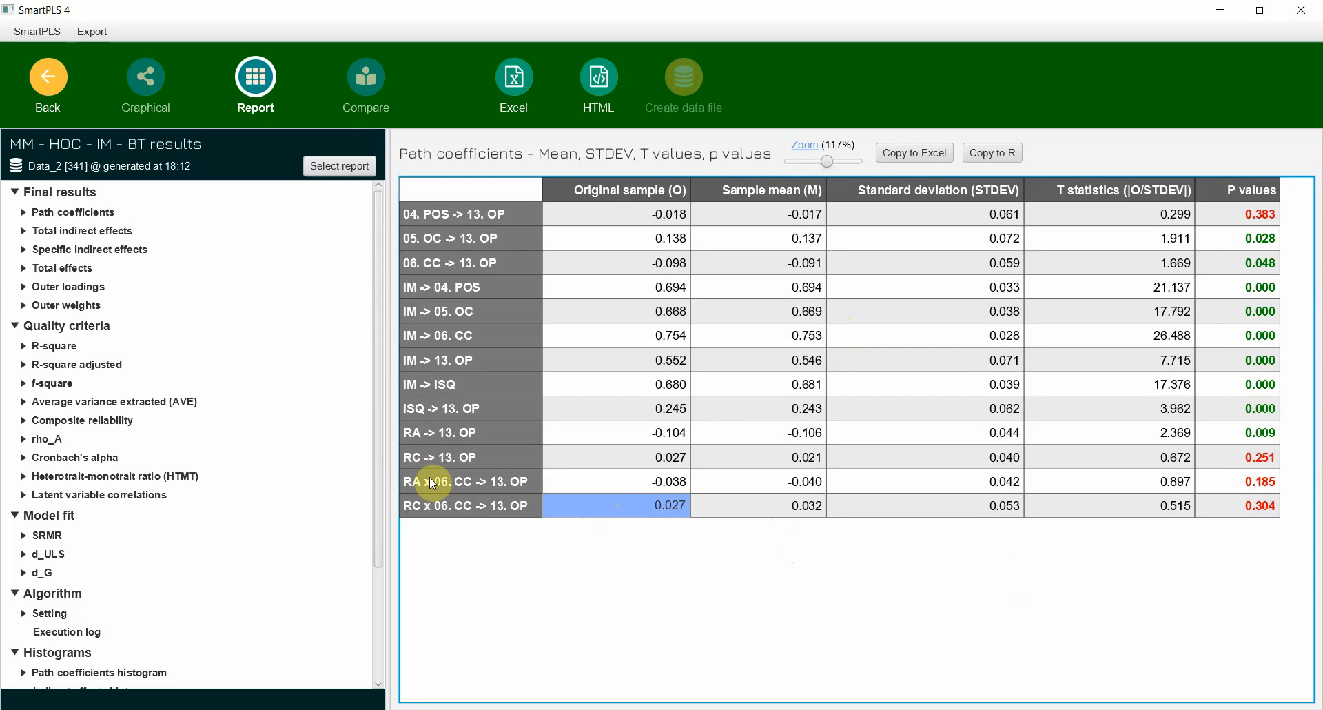
drag(429, 479, 620, 512)
click(689, 541)
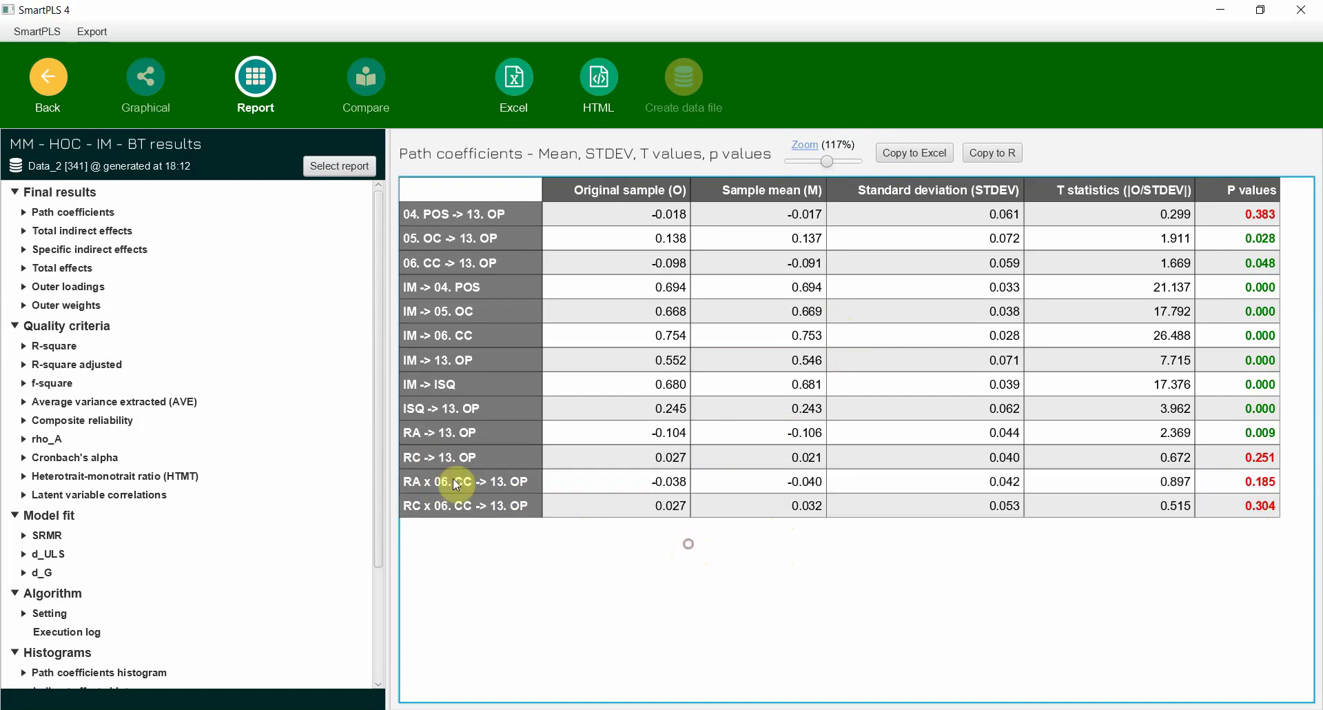
click(424, 504)
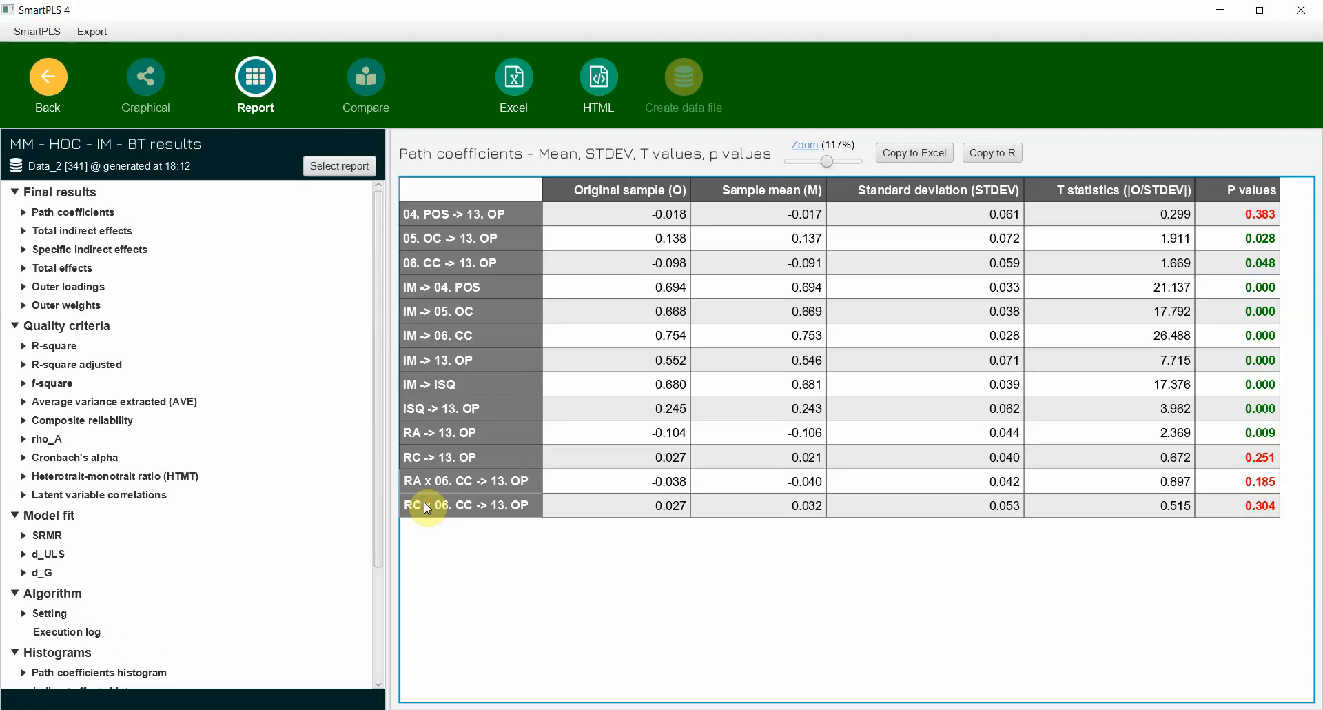